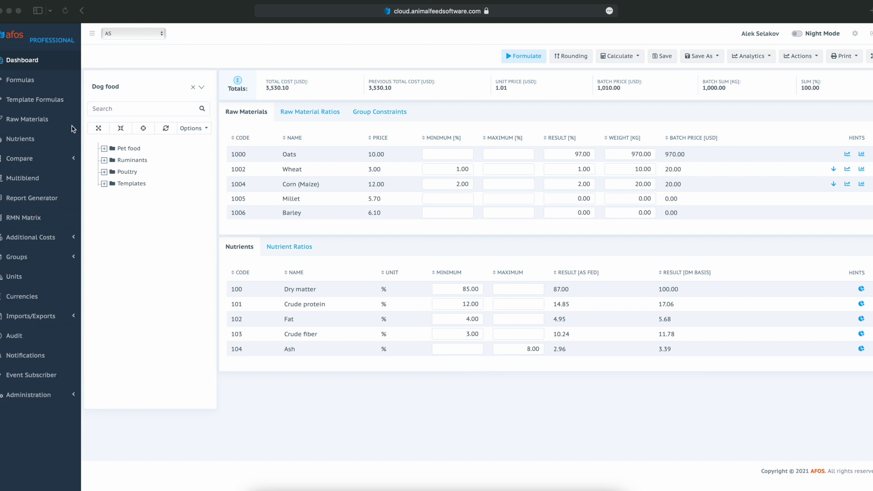
Step: Open the Formulas list from the left sidebar
click(30, 81)
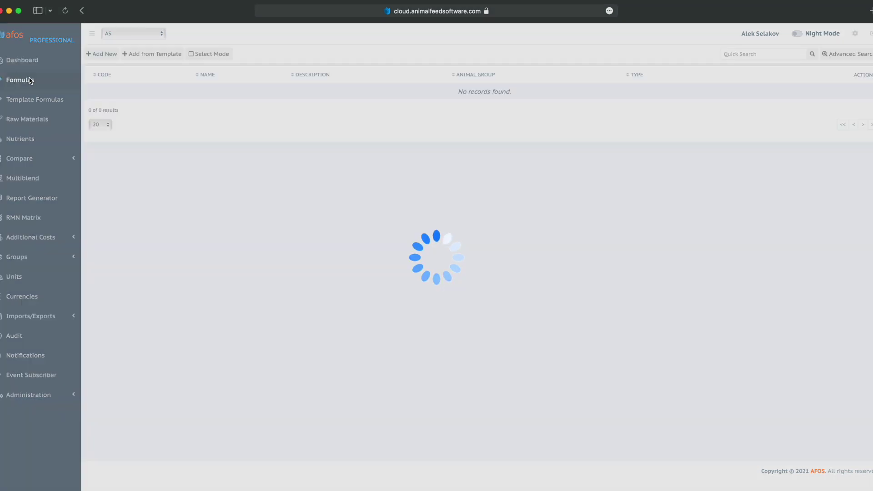
Step: Add a new formula with code A200, version 1, named Advanced Formula
click(111, 55)
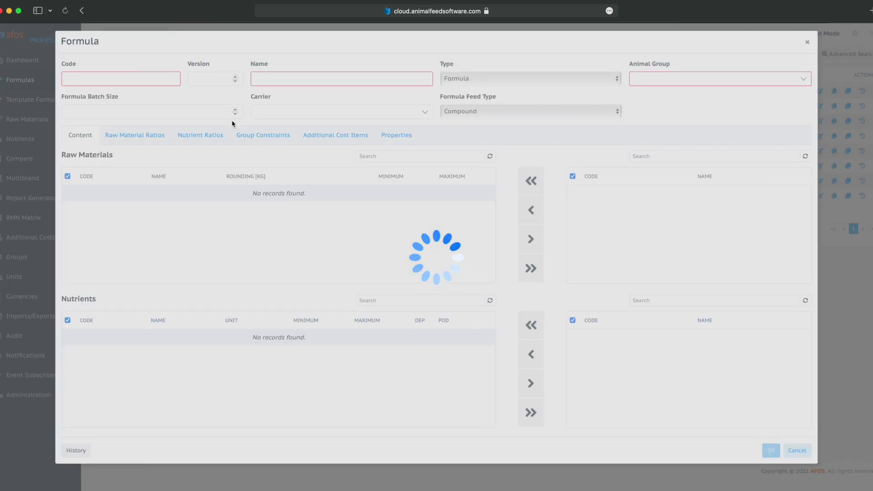
text(A)
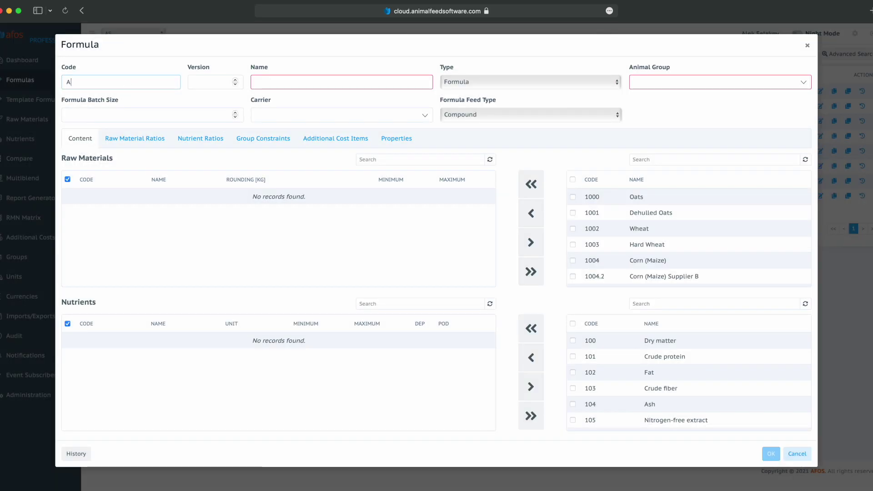
text(200)
key(Tab)
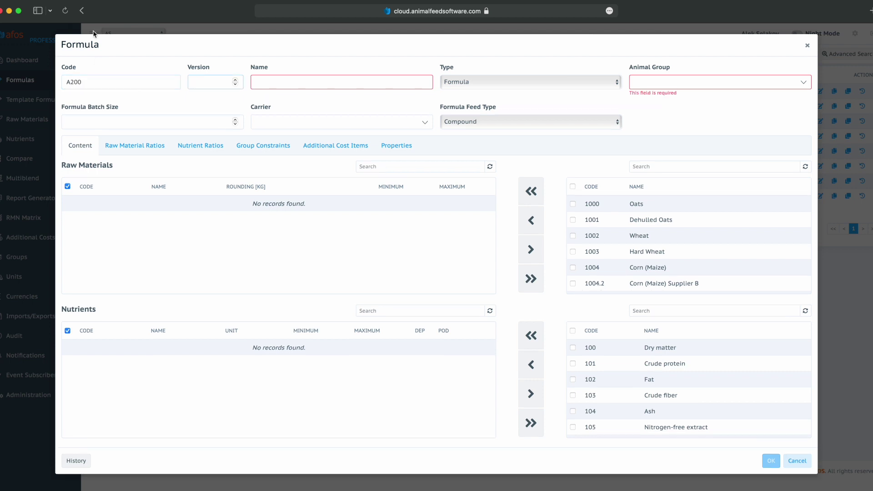
text(1)
text(Advance)
text(d F)
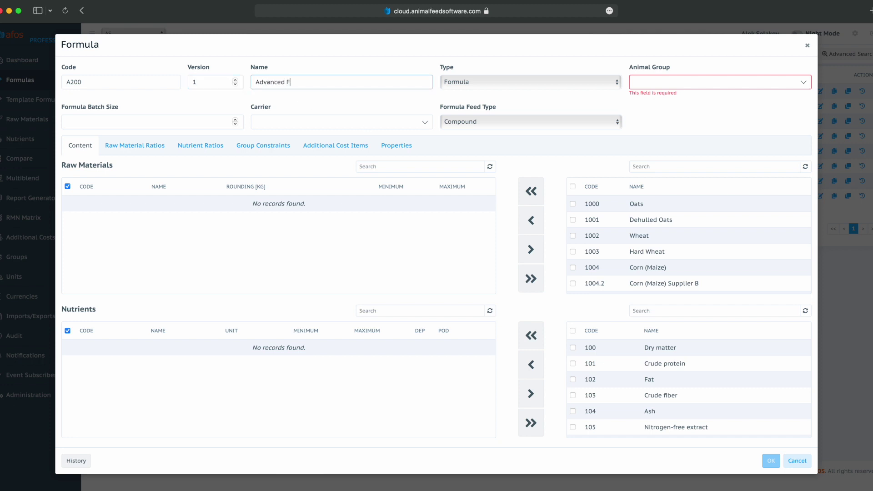
text(ormula)
key(Tab)
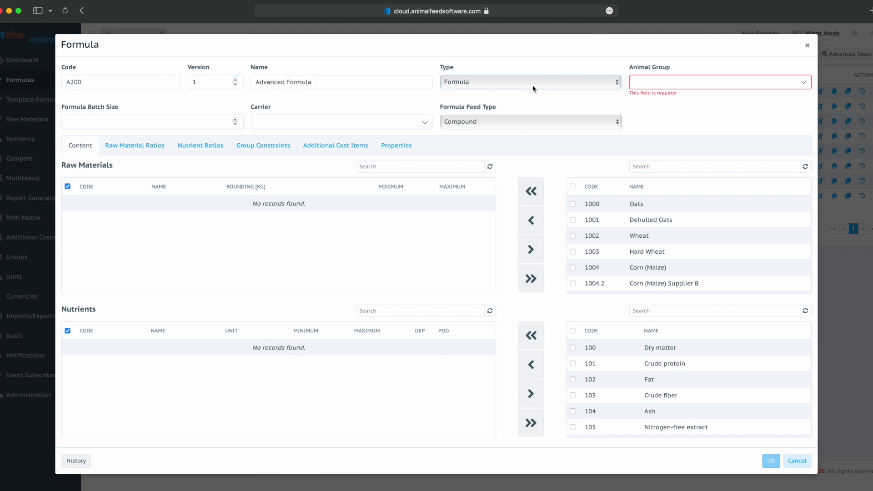
Step: Set animal group Aqua, batch size 2000 and carrier Corn (Maize), and tick Oats
click(685, 84)
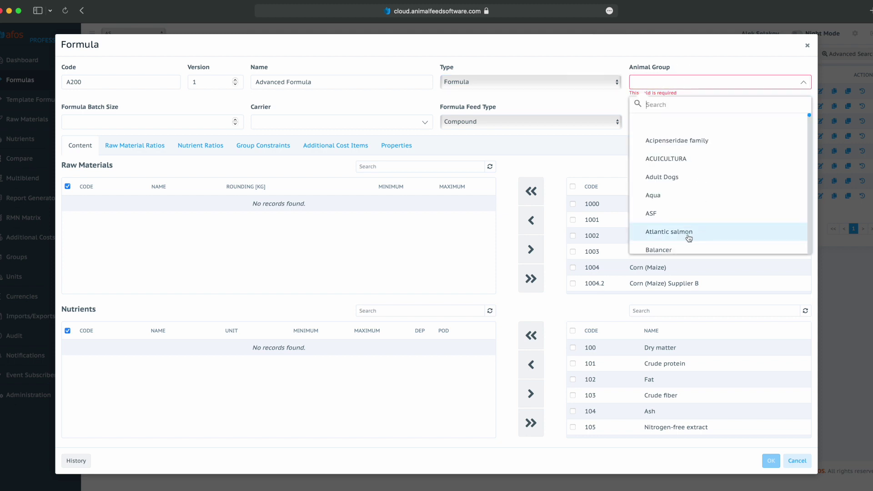
click(664, 197)
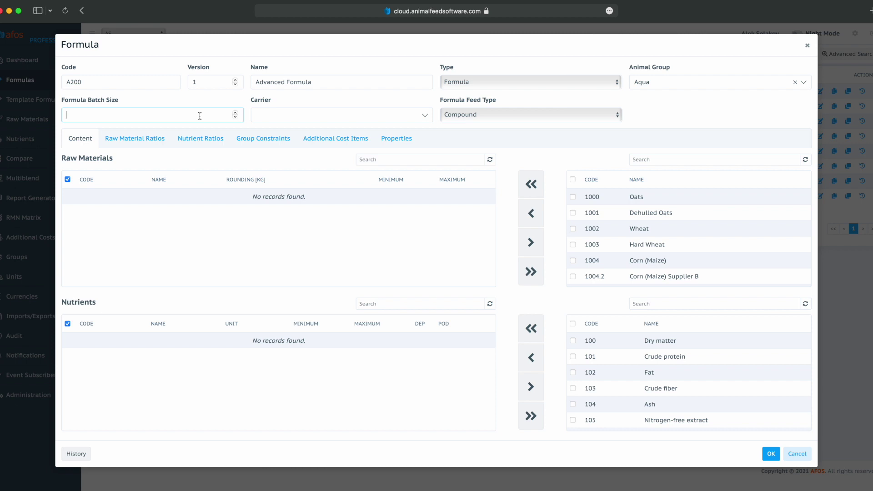
text(000)
key(Tab)
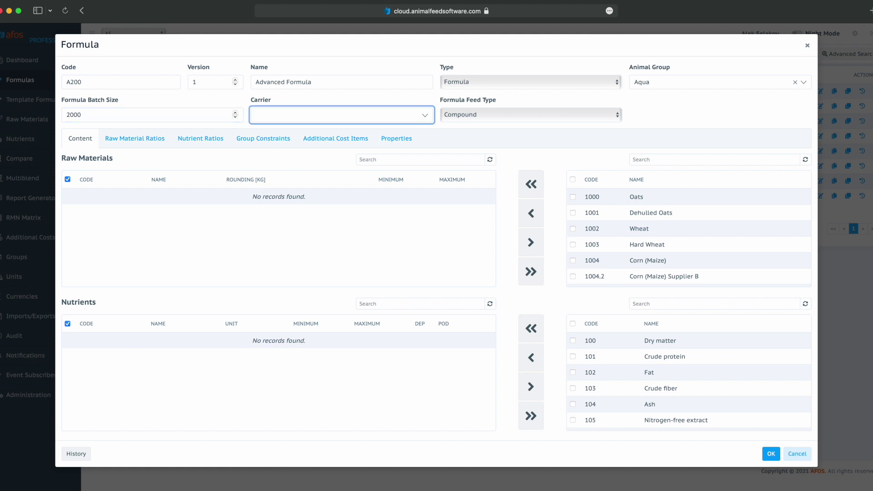
click(425, 119)
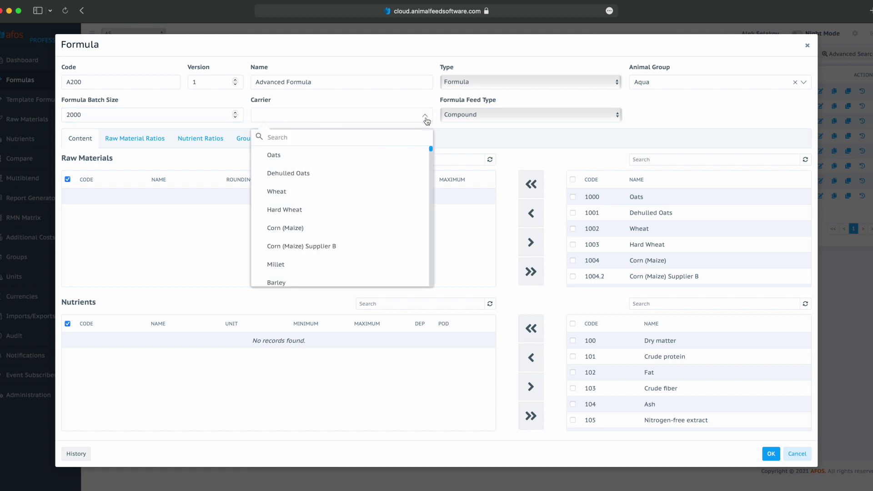
click(330, 232)
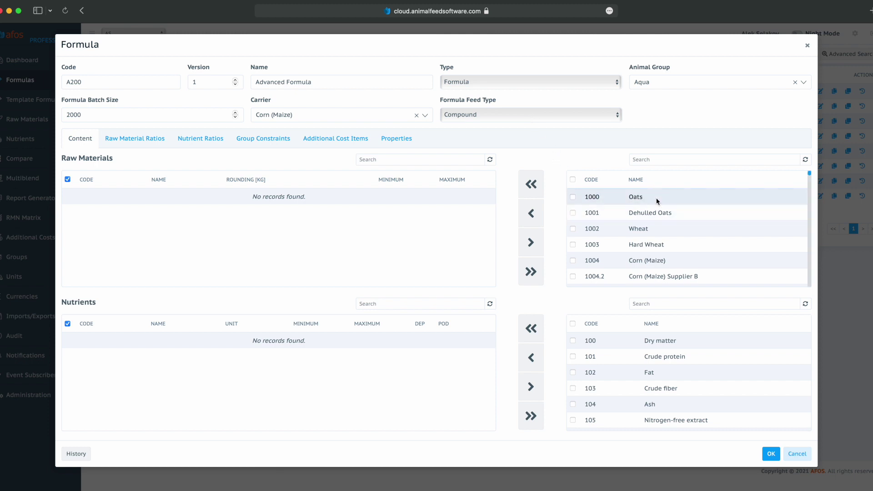
click(573, 197)
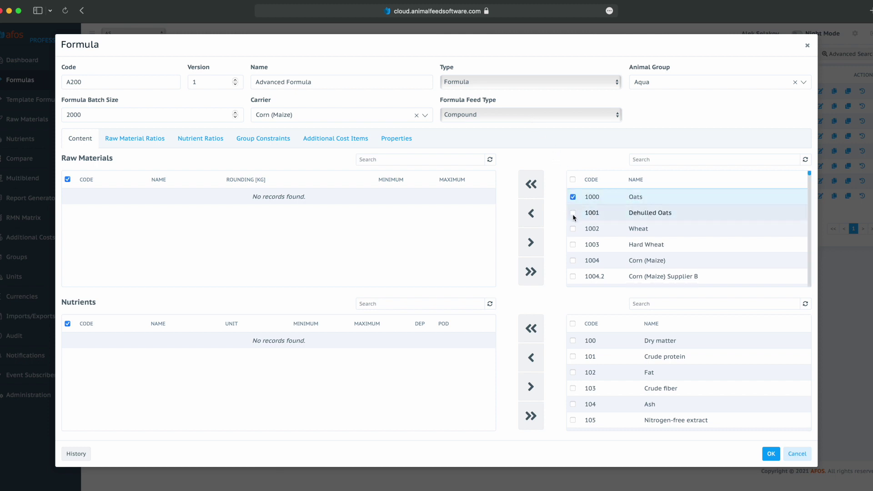
Step: Add Fish Meal 60, Oats, Wheat, Corn (Maize) and Barley to the formula's raw materials
click(573, 229)
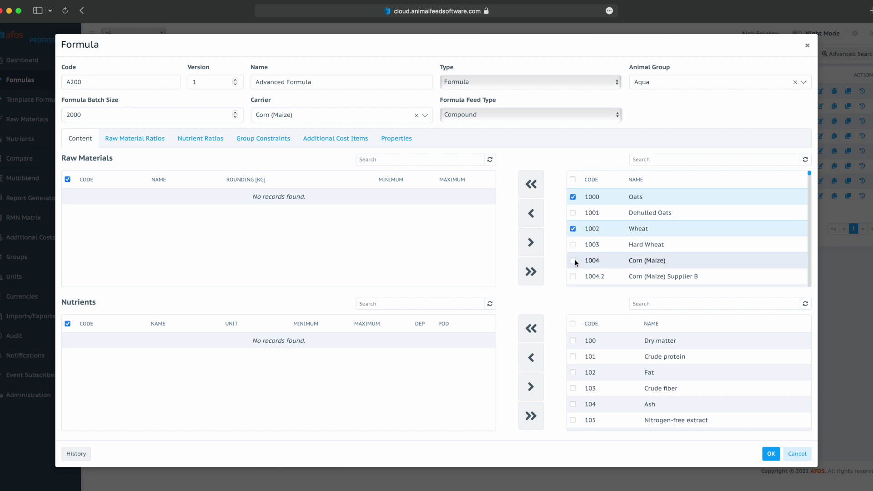
click(573, 260)
scroll(664, 257, down, 3)
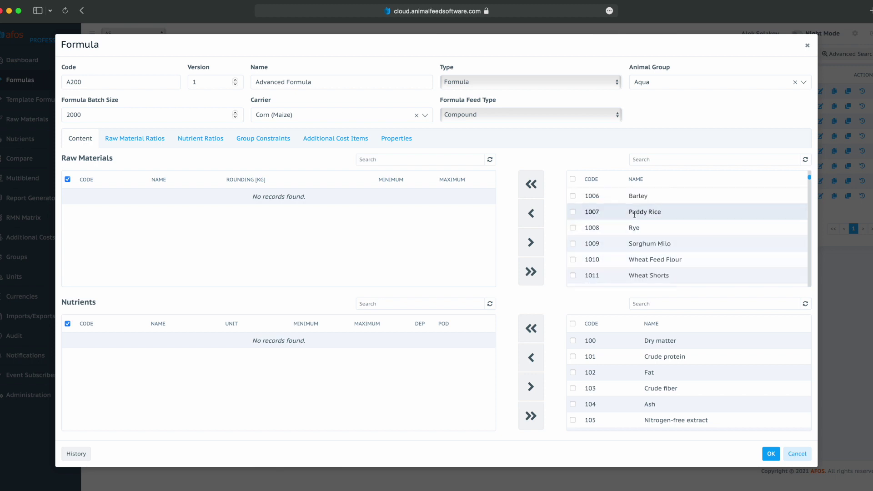
click(573, 197)
click(674, 160)
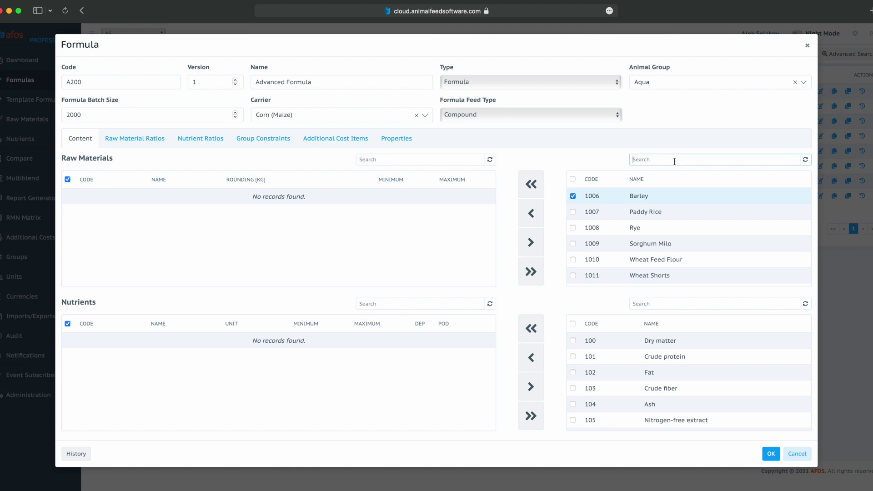
text(fis)
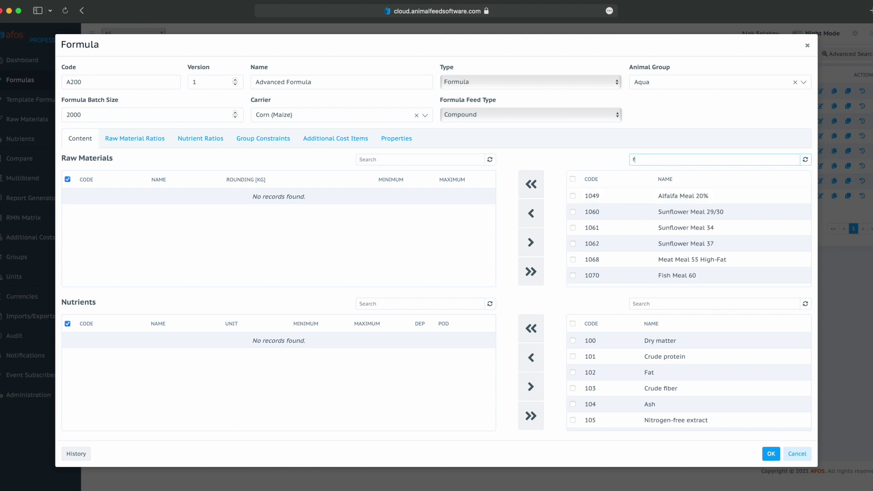
click(573, 196)
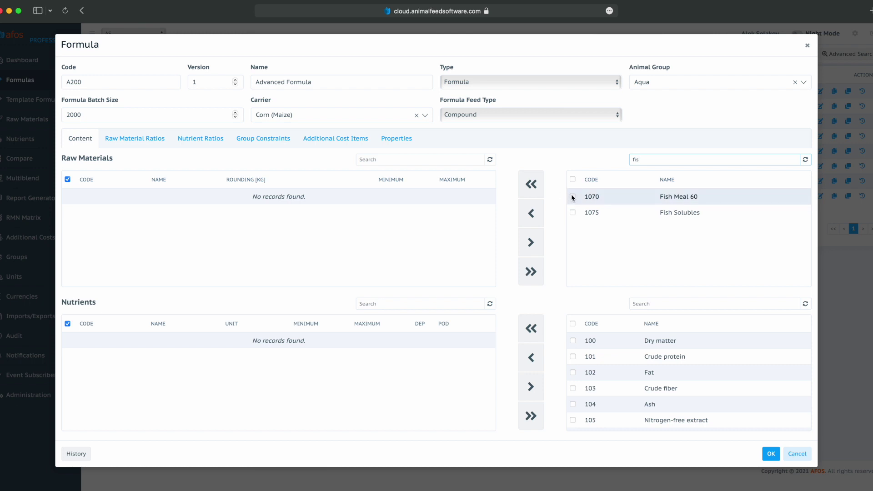
click(536, 211)
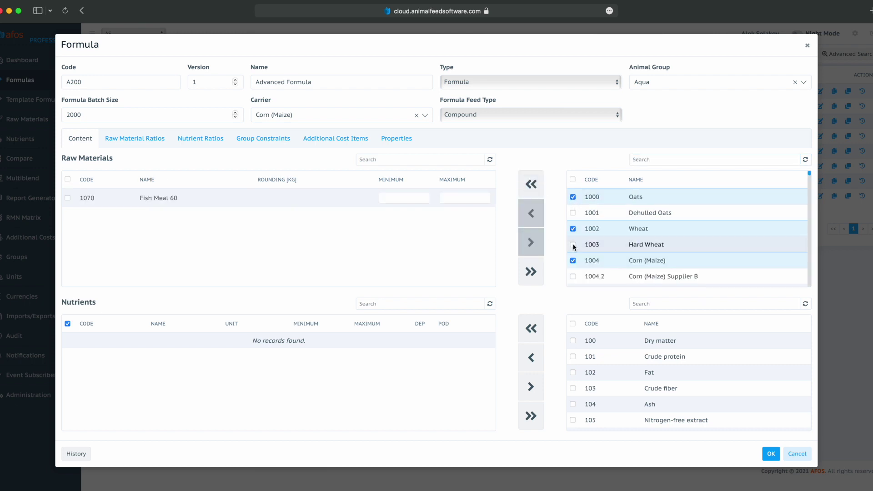
click(531, 212)
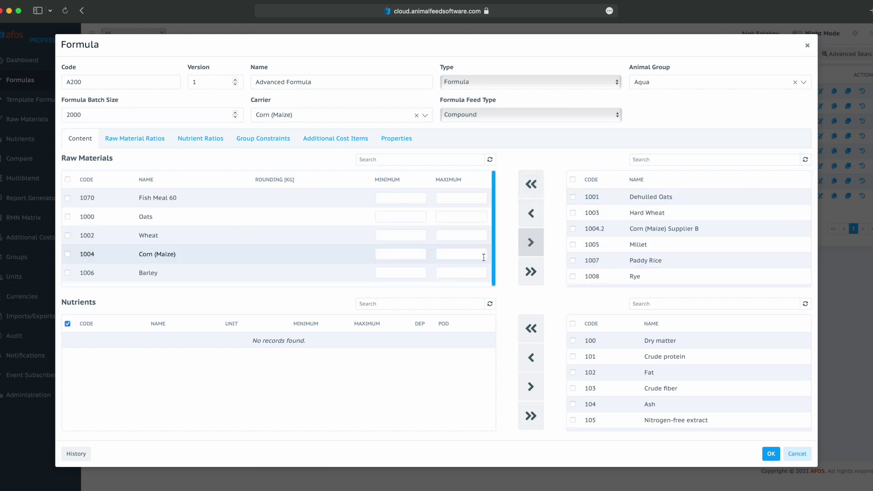
Step: Search 'soy' and add Soybean Meal 50 as a raw material, then tick Dry matter
scroll(655, 254, down, 3)
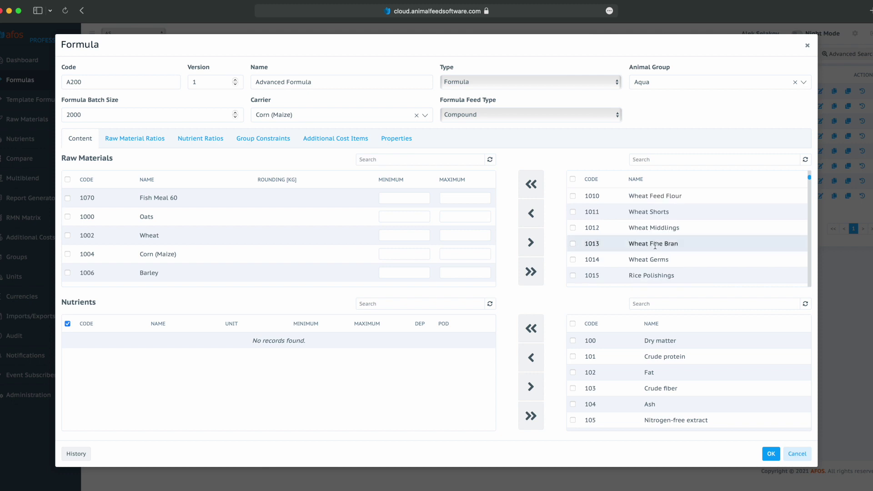
click(670, 160)
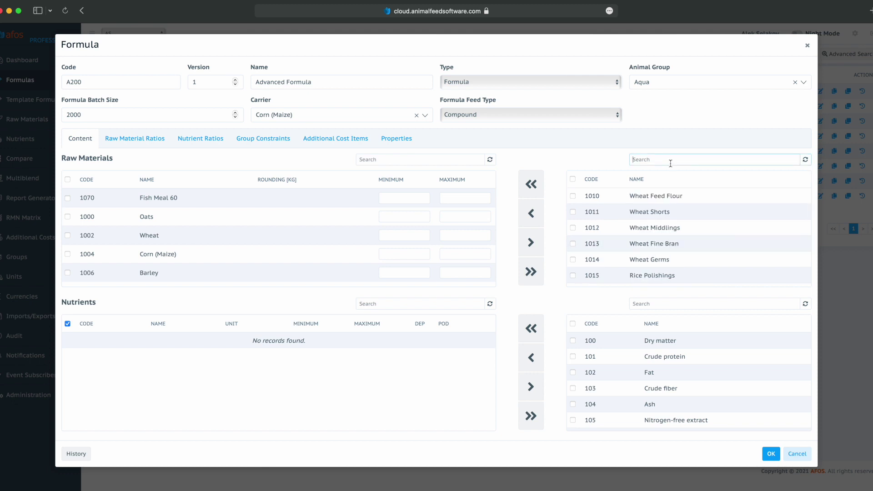
text(soy)
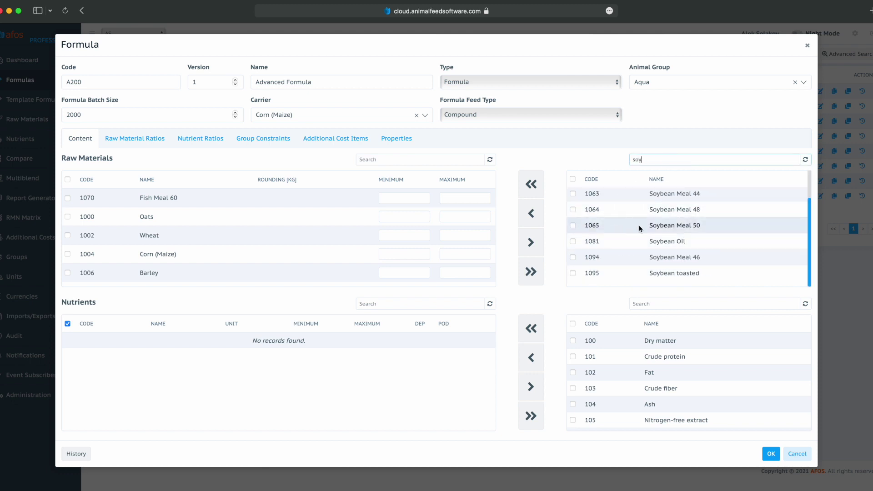
click(639, 226)
click(531, 213)
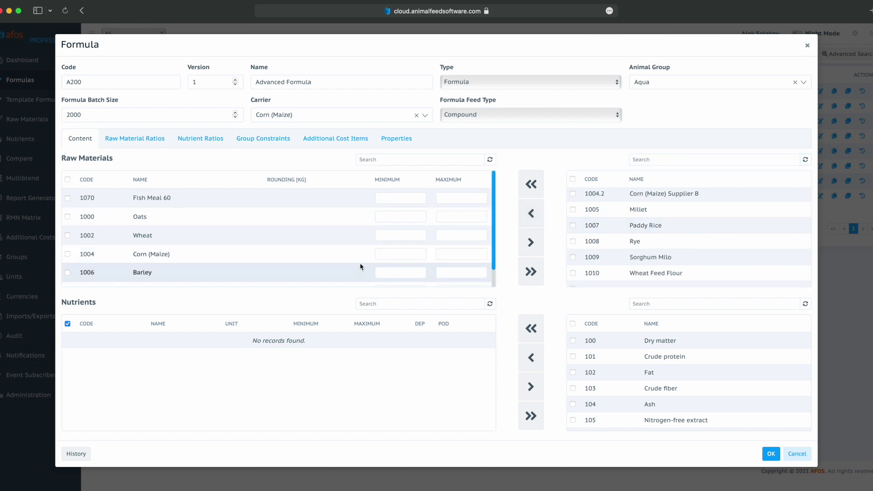
click(573, 340)
Step: Add Dry matter, Crude protein, Fat, Crude fiber, Ash, Threonine and Trytophan to the formula's nutrients
click(573, 357)
click(573, 373)
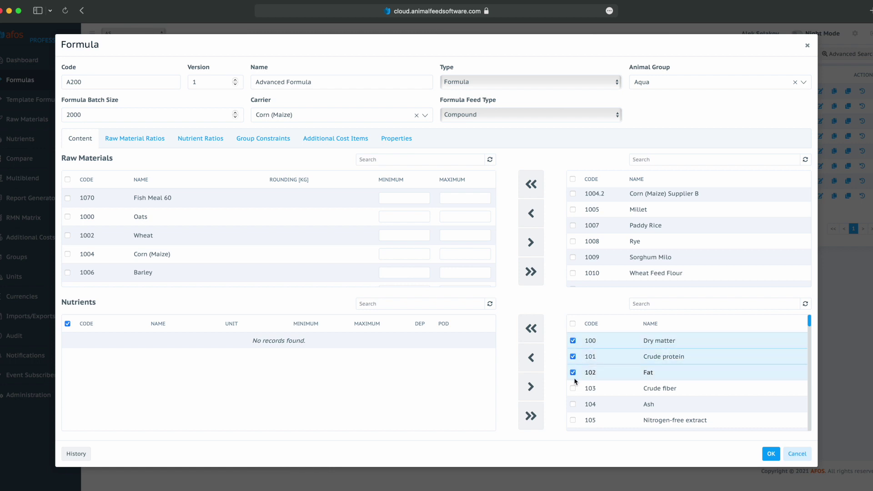
click(573, 388)
scroll(586, 390, down, 3)
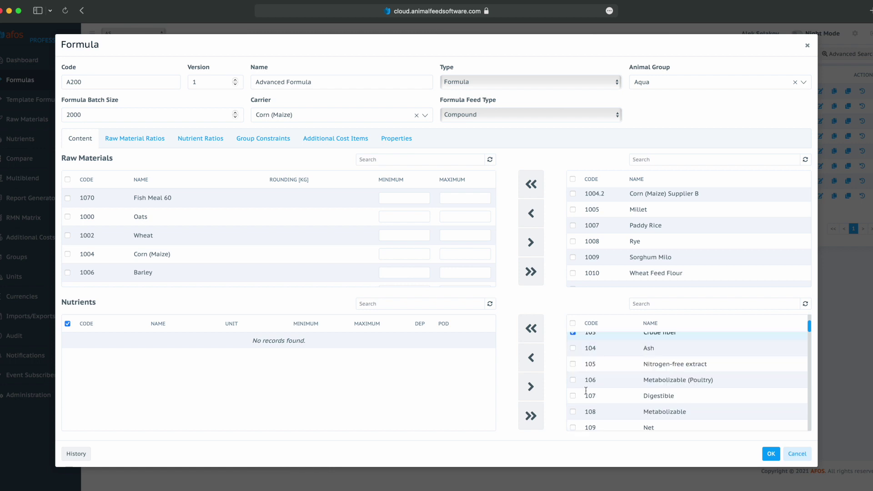
click(573, 348)
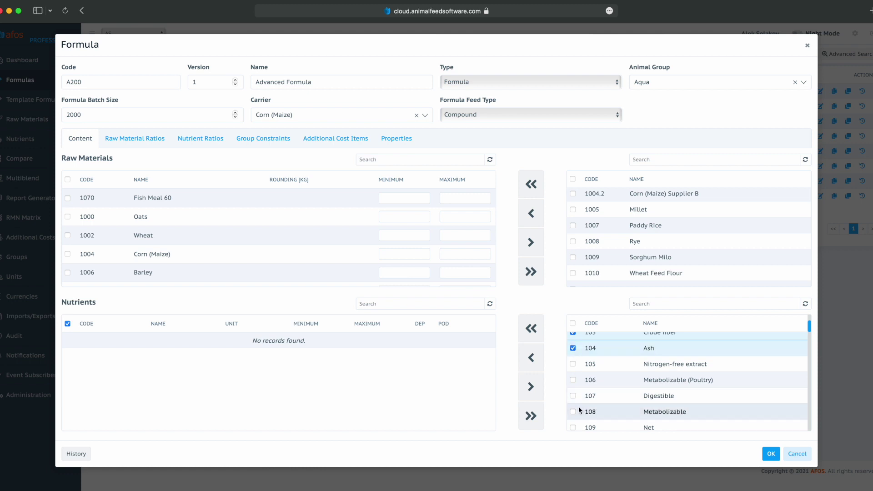
scroll(582, 405, down, 5)
scroll(586, 400, down, 2)
scroll(587, 399, up, 2)
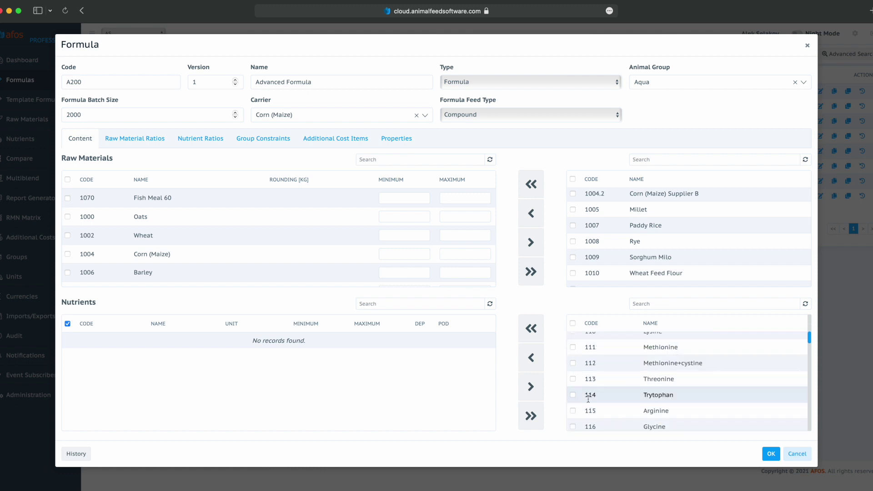
click(573, 379)
click(573, 395)
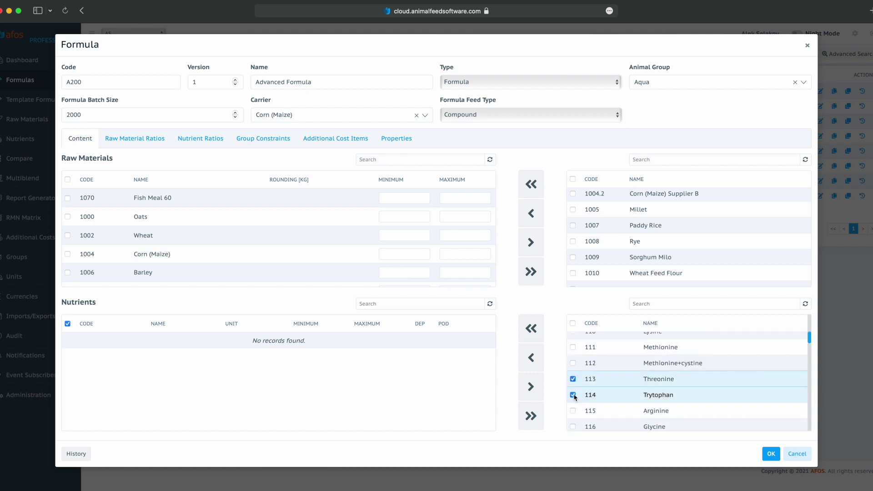
scroll(576, 342, up, 2)
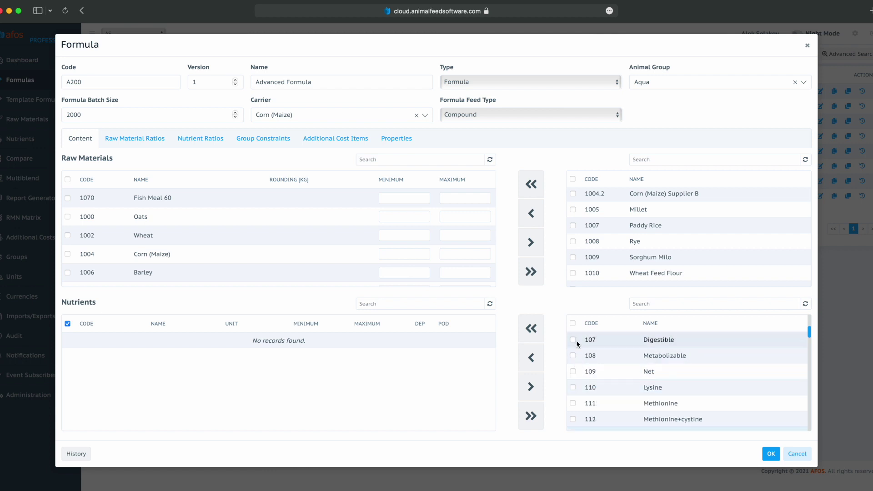
scroll(586, 396, down, 4)
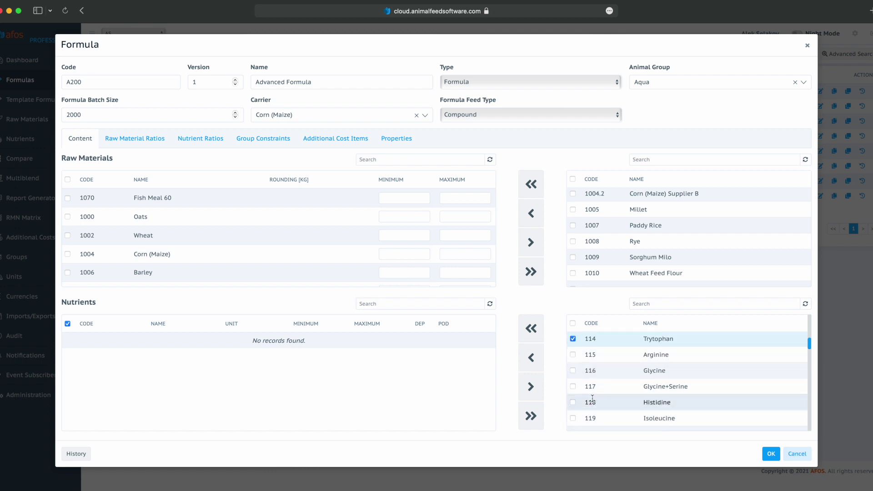
scroll(592, 401, up, 5)
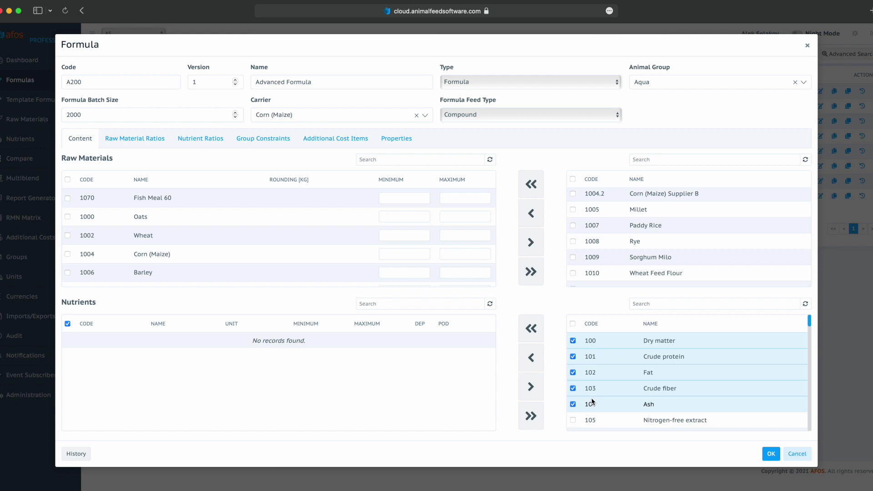
click(527, 354)
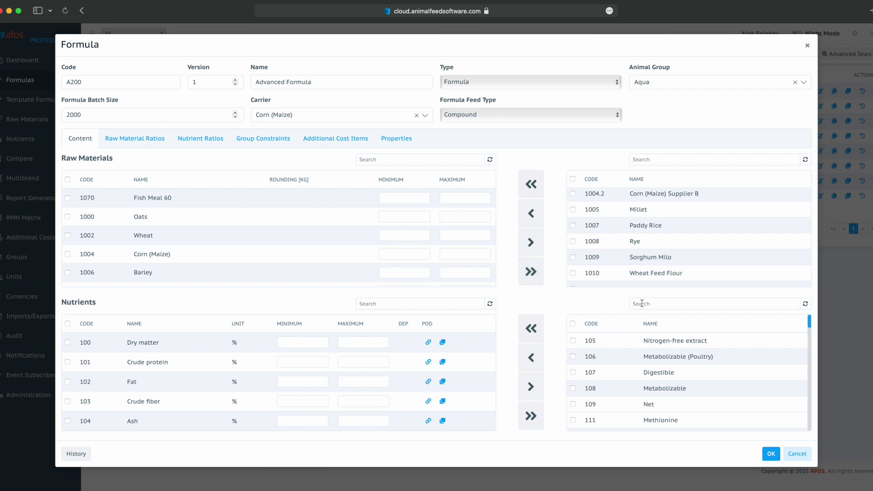
Step: Create an Oats to Corn (Maize) raw material ratio with minimum 0 and maximum 20
click(131, 143)
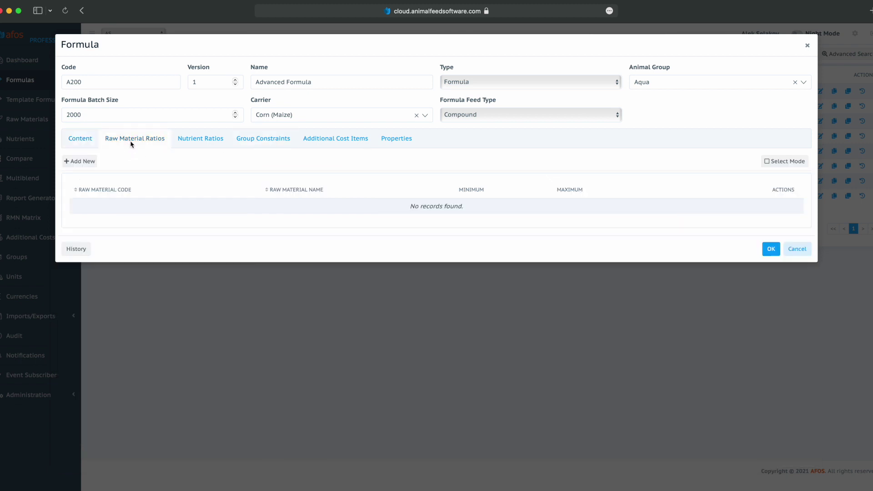
click(88, 162)
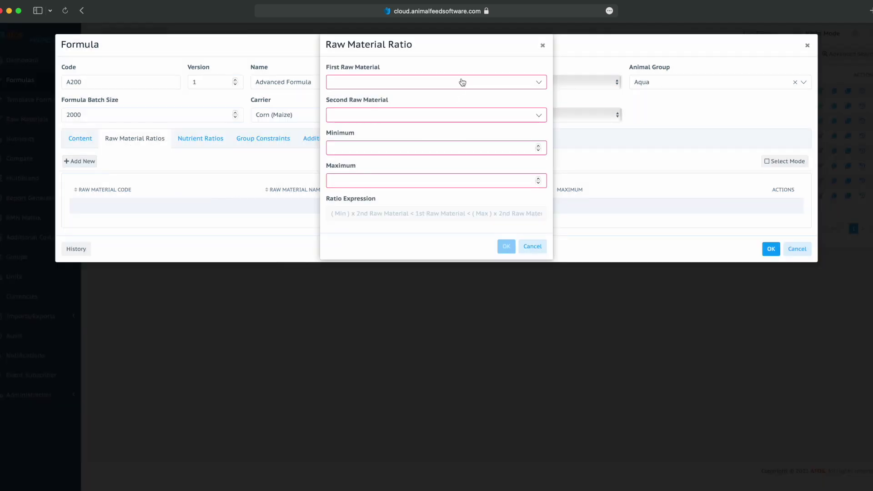
click(462, 81)
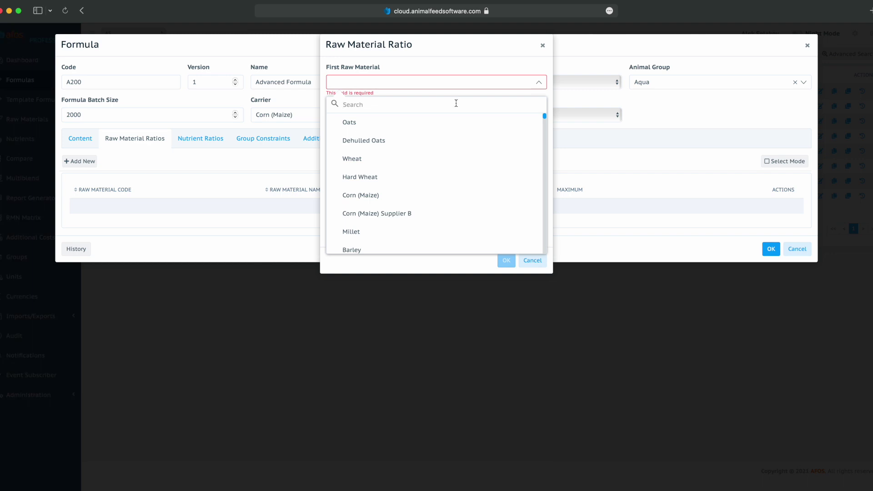
click(423, 123)
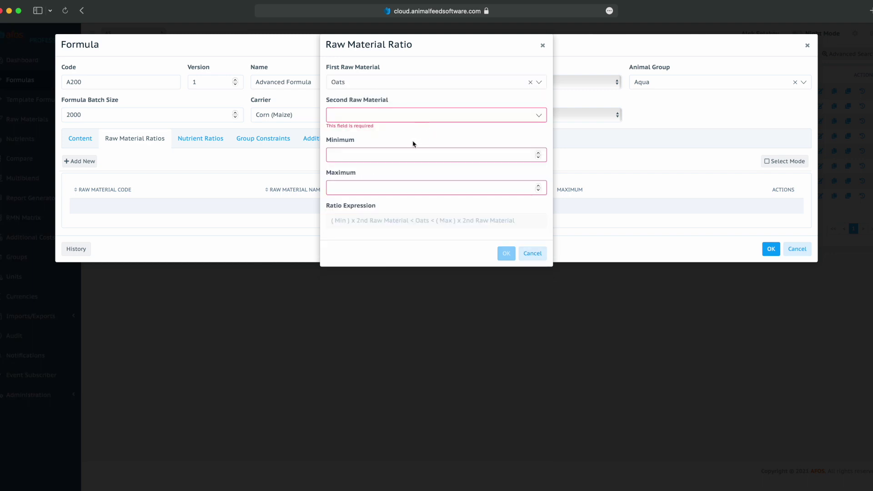
click(422, 112)
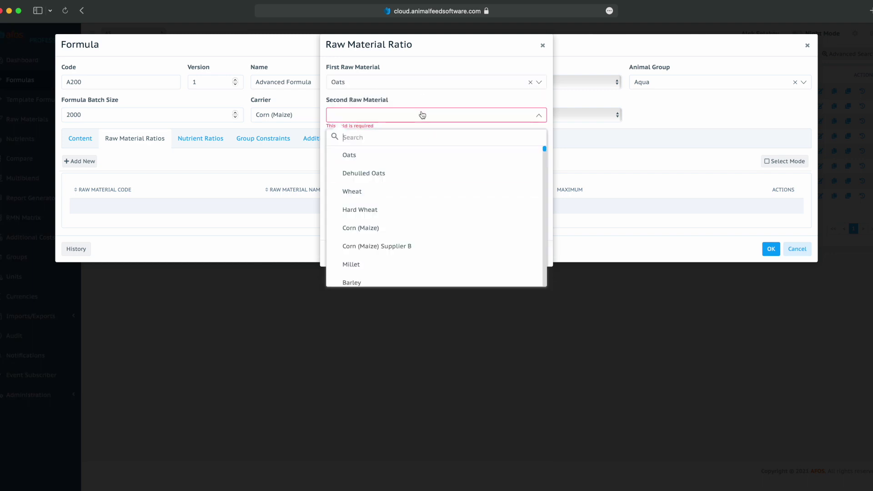
click(384, 225)
click(406, 146)
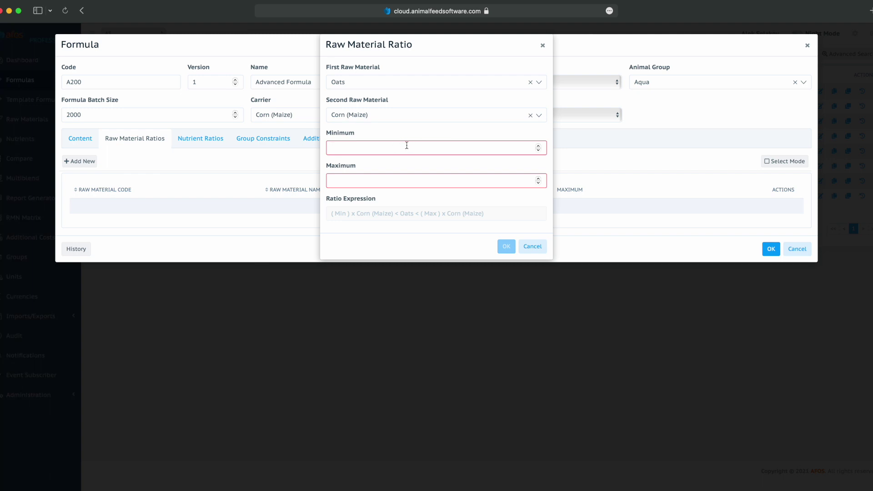
text(0)
key(Tab)
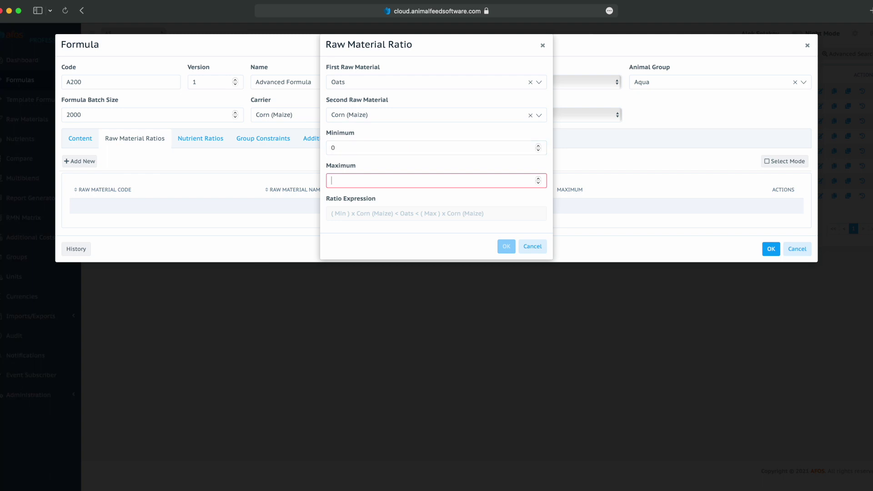
text(20)
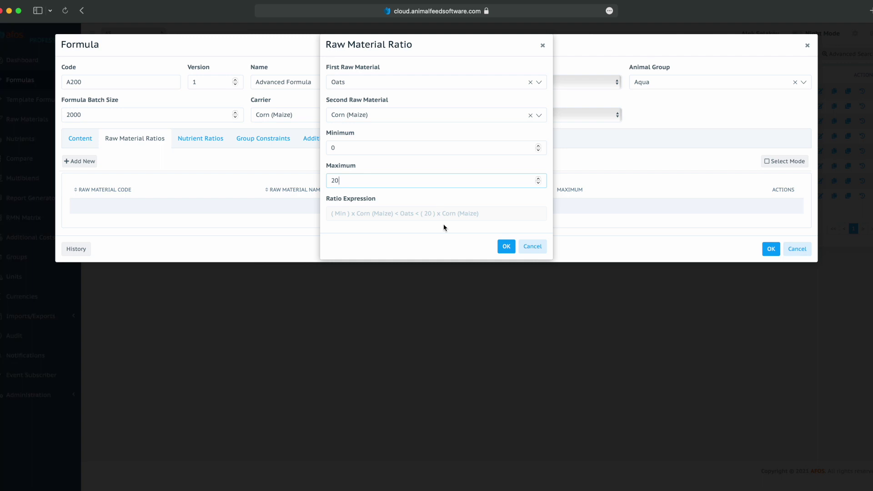
click(504, 246)
Step: Create a Calcium to Available phosphorous nutrient ratio with minimum 1 and maximum 2
click(193, 144)
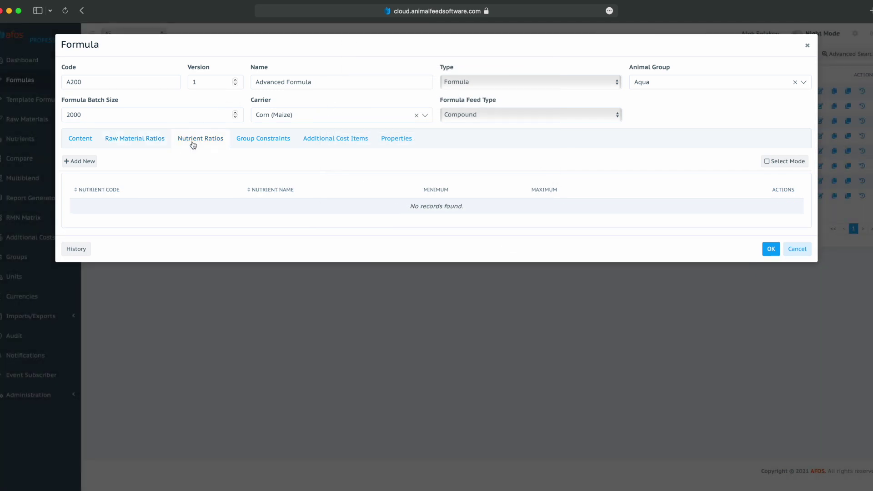
click(80, 161)
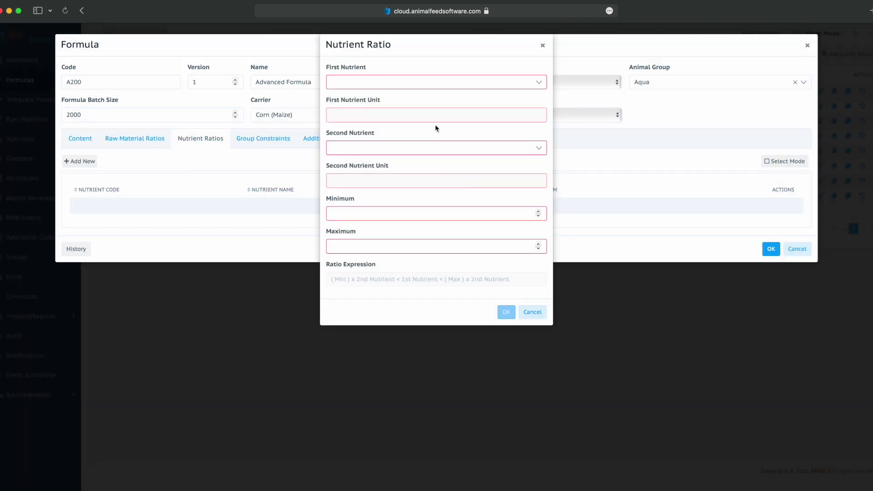
click(408, 82)
text(ca)
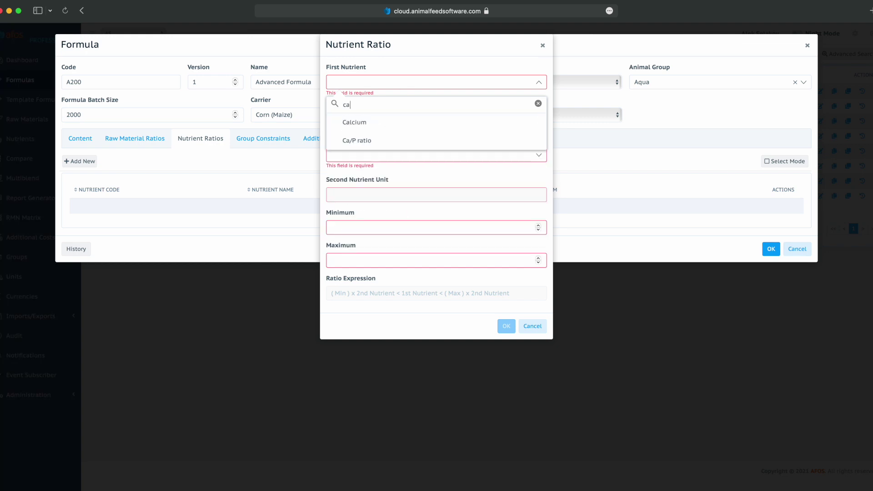
text(lc)
click(386, 122)
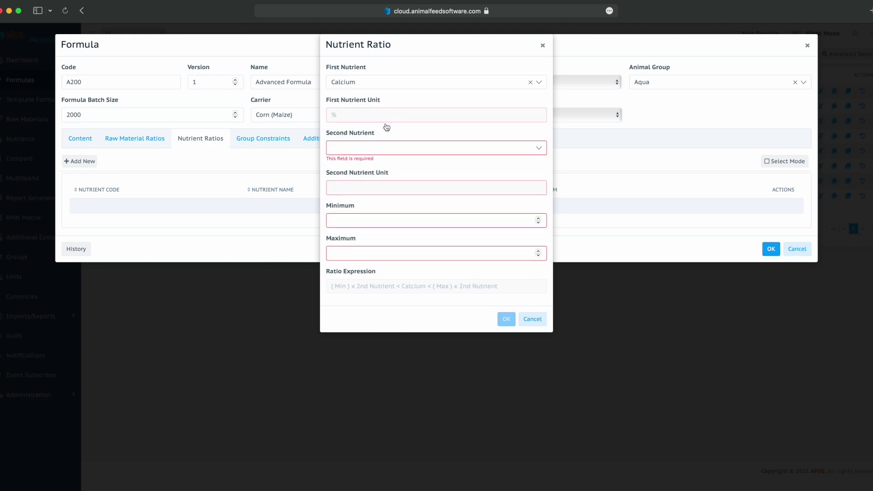
click(379, 148)
text(ava)
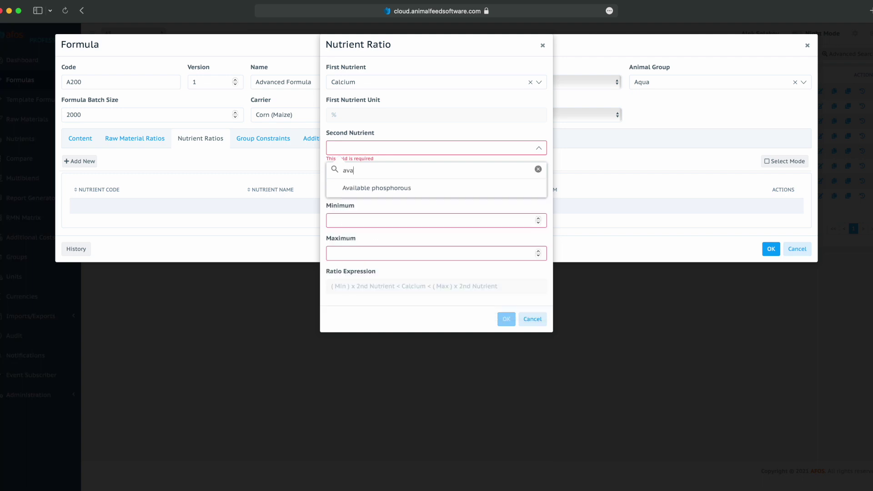
click(421, 187)
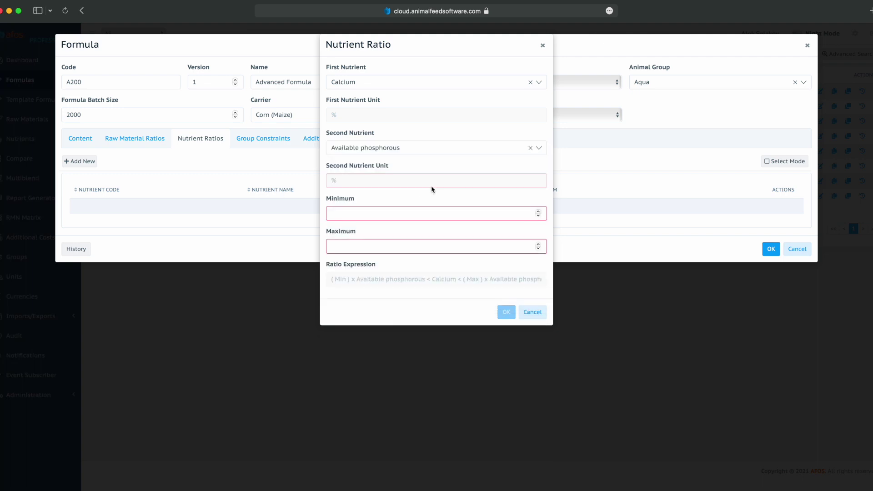
click(408, 219)
text(1)
click(392, 246)
text(2)
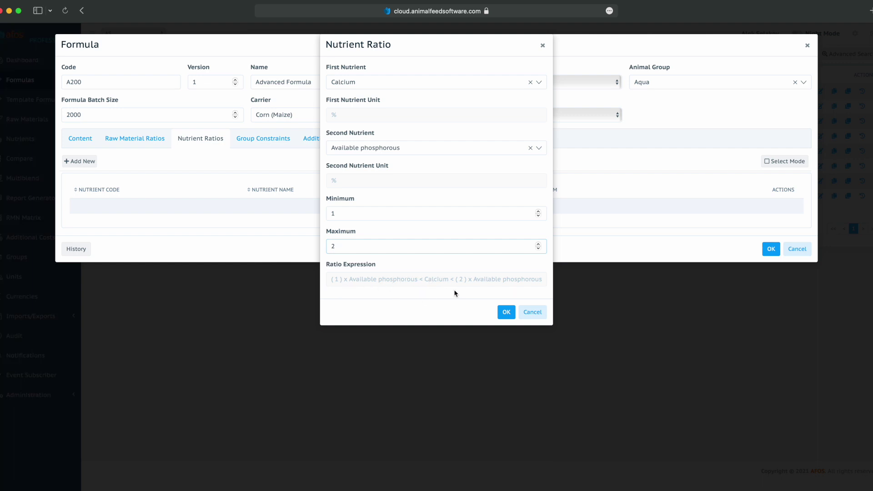
click(507, 312)
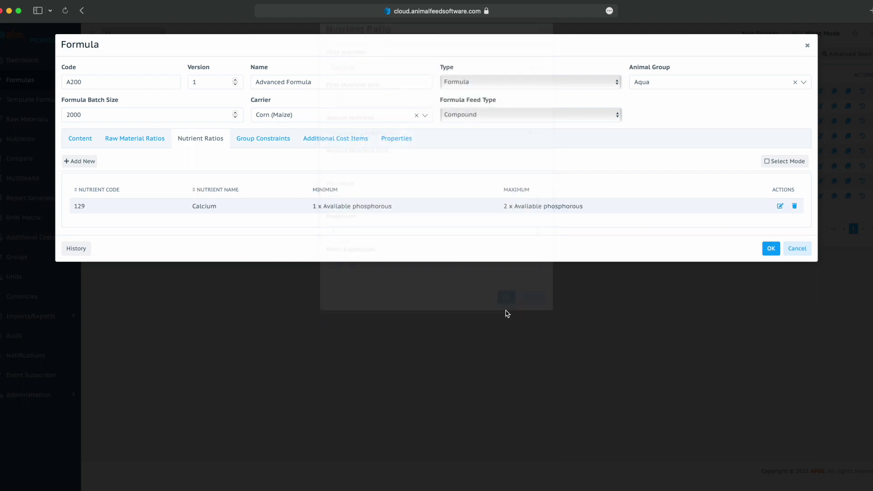
Step: Create a group constraint of 0 to 40 covering Oats, Wheat and Barley
click(267, 141)
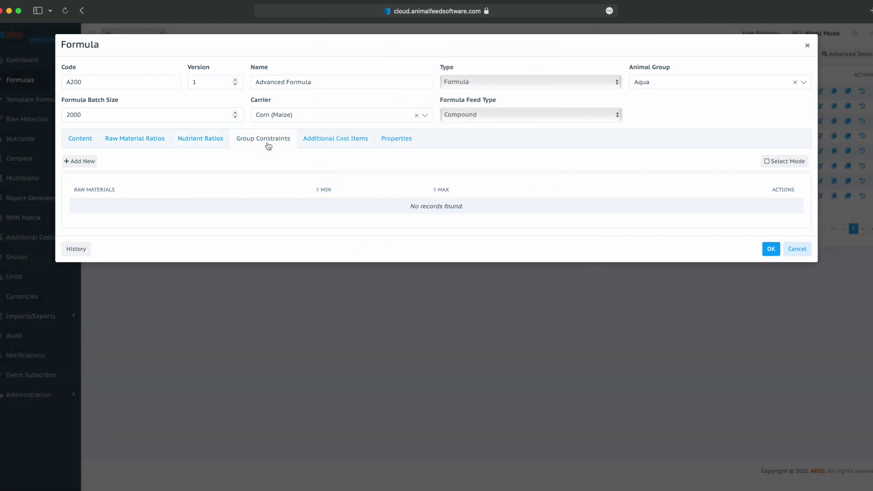
click(82, 162)
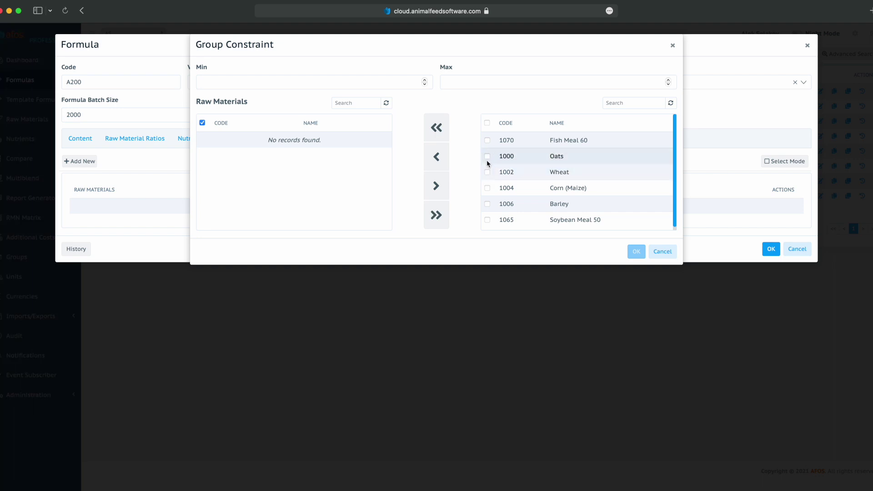
click(487, 157)
click(486, 173)
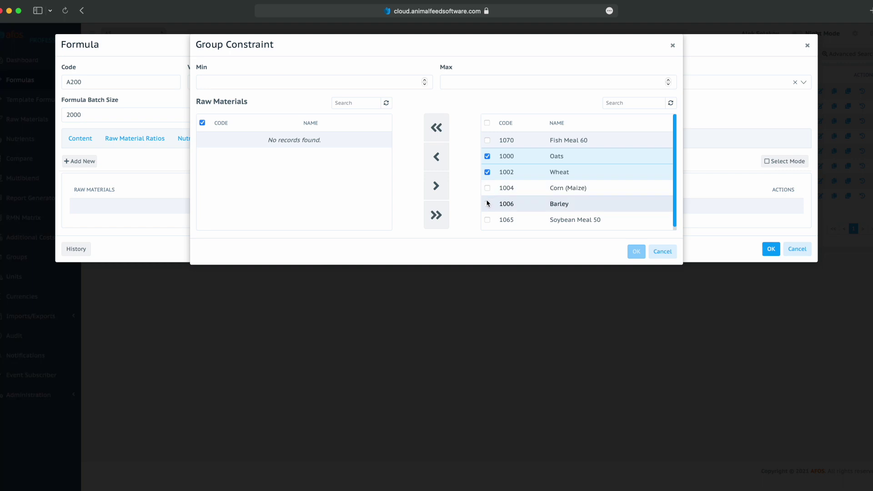
click(487, 204)
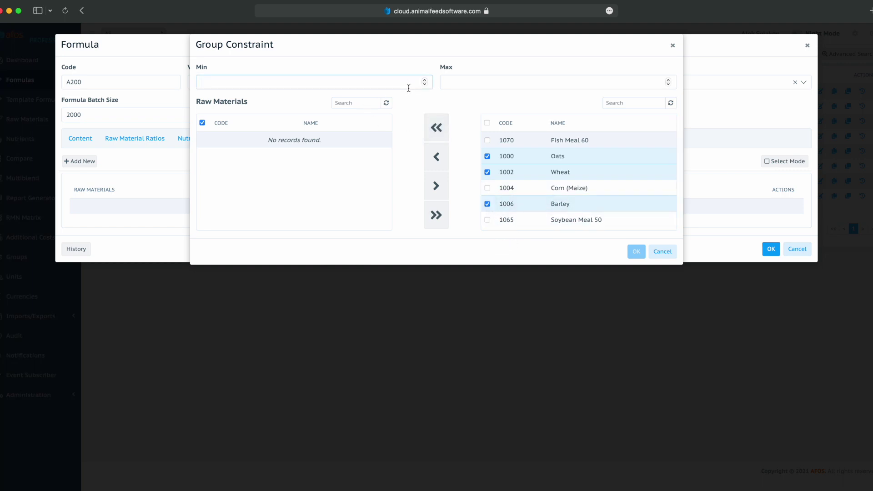
text(0)
key(Tab)
text(40)
key(Tab)
click(448, 162)
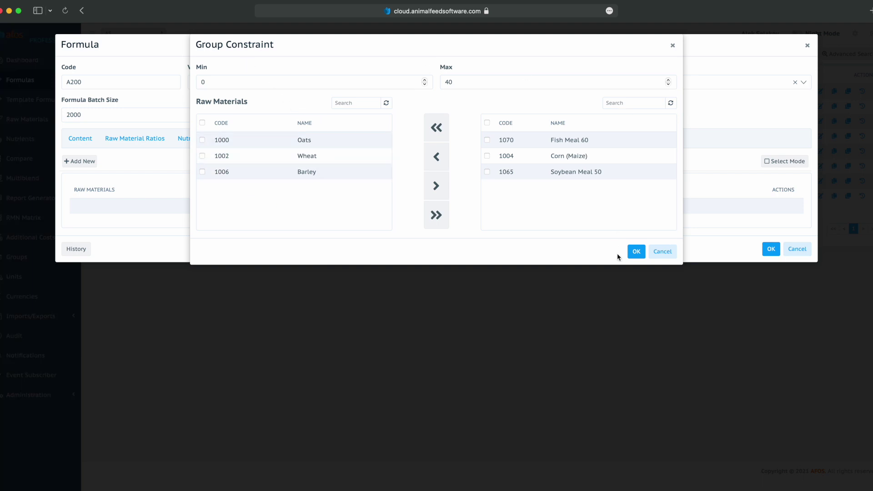
click(639, 252)
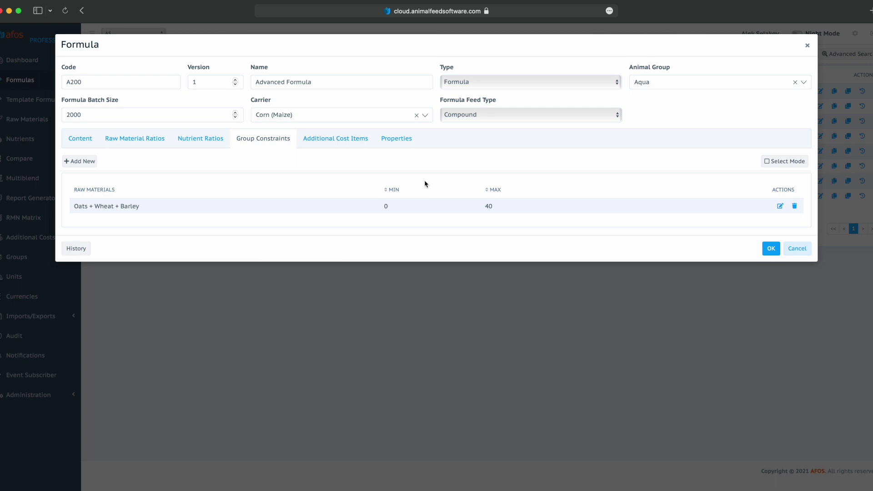
click(315, 141)
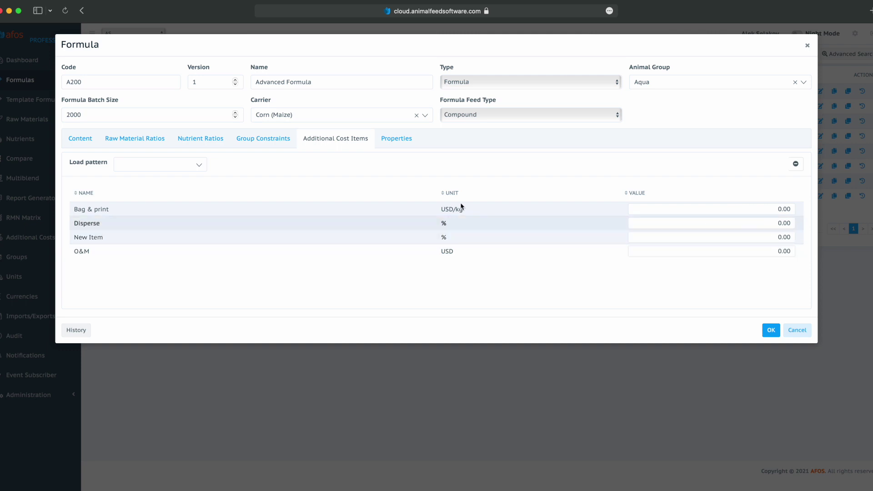
Step: Load the Summer cost pattern (Bag & print 2.00, Disperse 1.00) and save formula A200
click(198, 169)
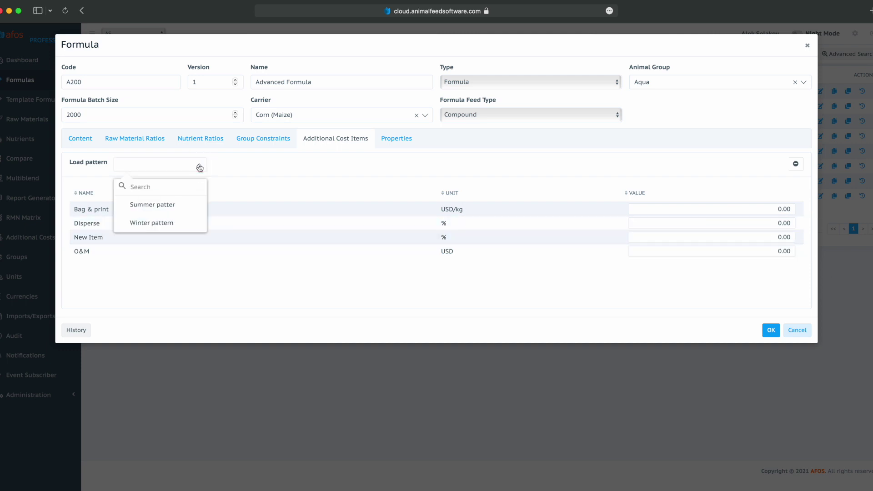
click(182, 210)
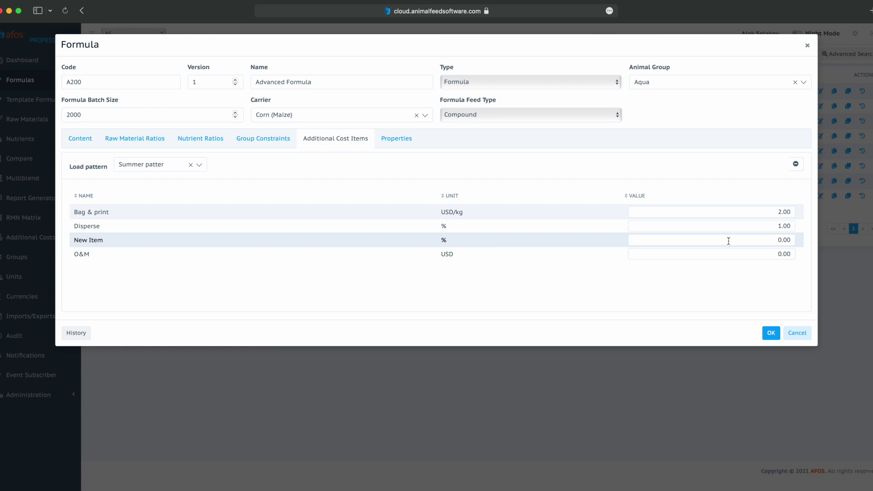
click(403, 143)
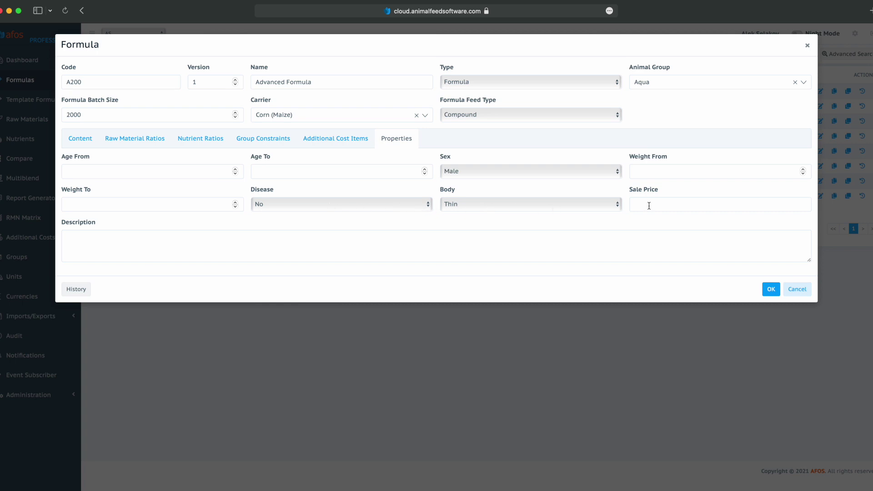
click(768, 290)
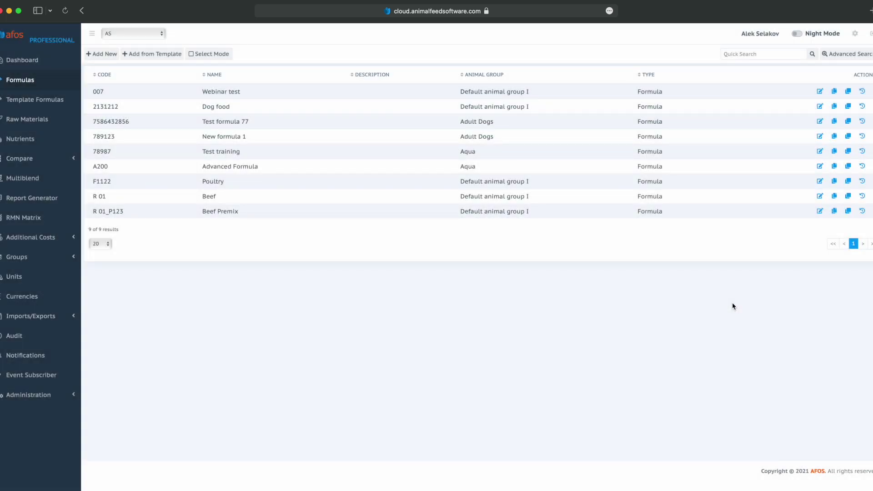
Step: Move Advanced Formula into the Pet food > Dry folder on the dashboard
click(32, 57)
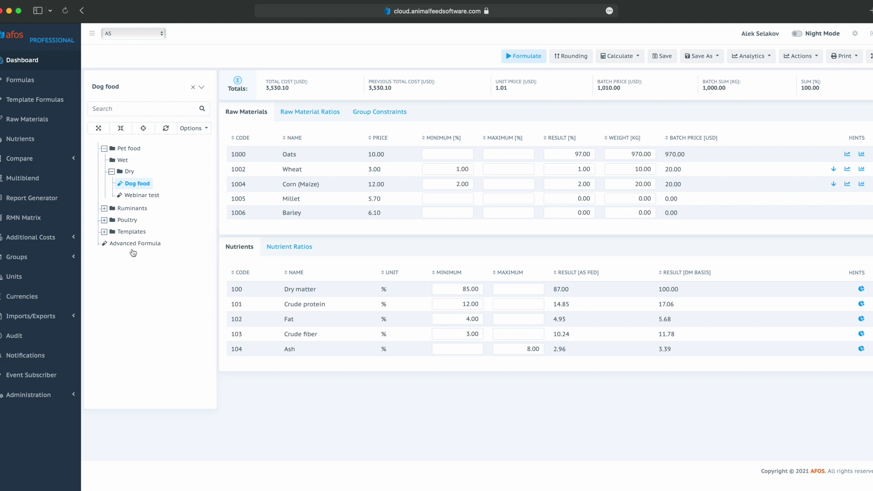
click(147, 246)
drag(147, 246, 126, 170)
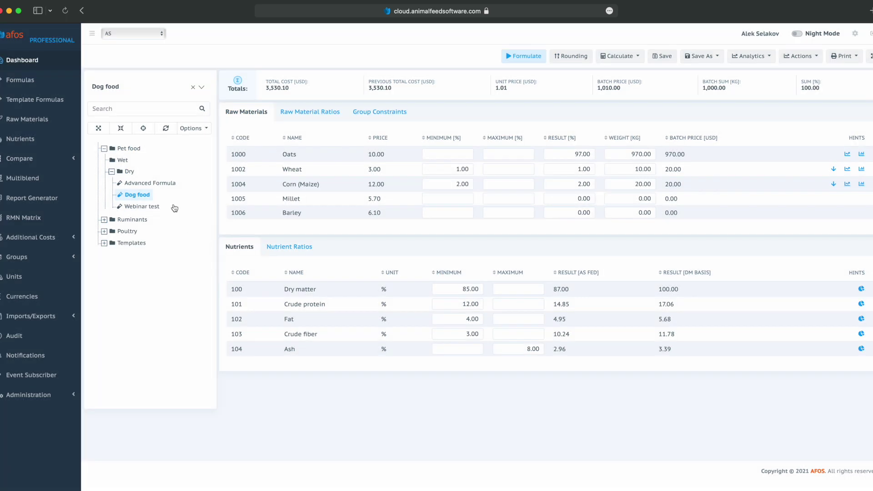
Step: Open Advanced Formula and run its first formulation
click(164, 183)
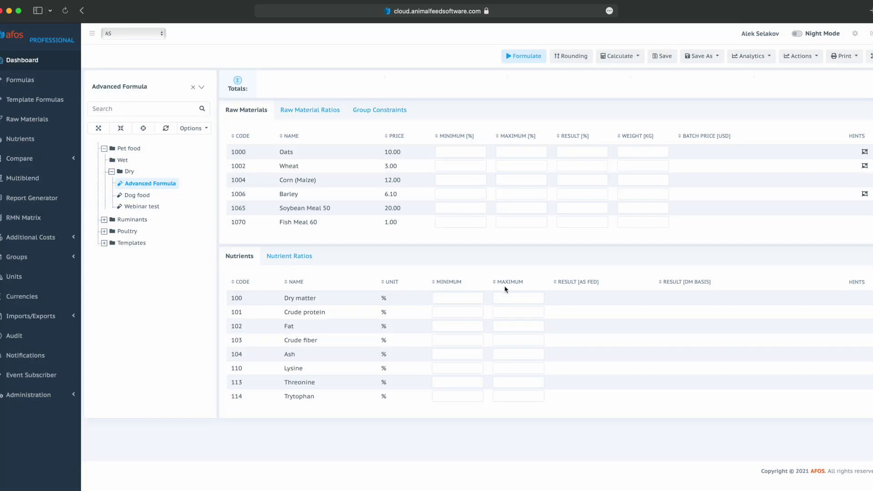
mouse_move(849, 136)
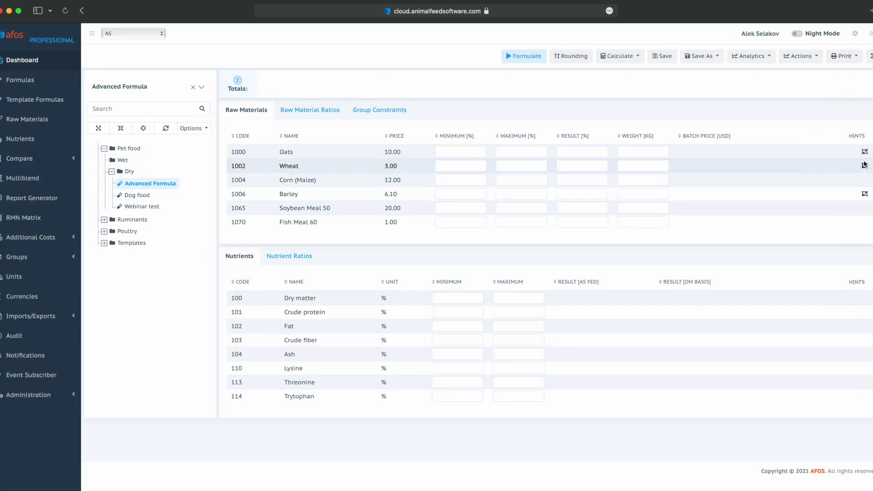
mouse_move(865, 153)
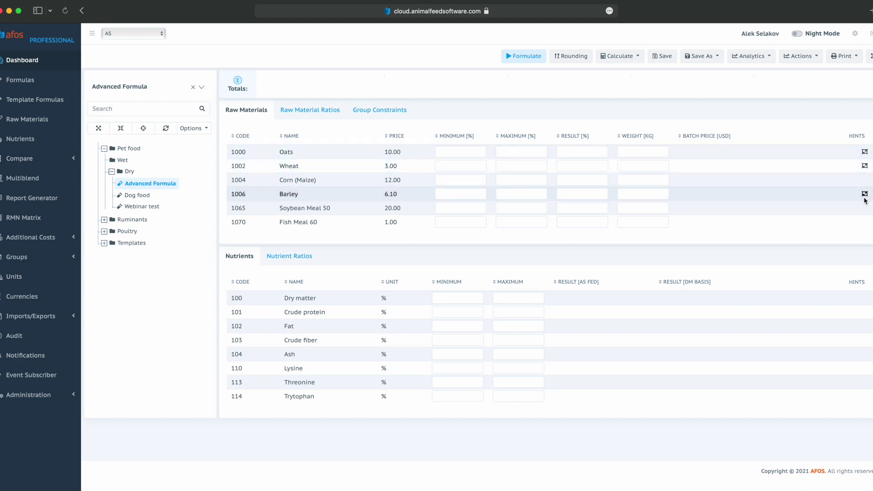
mouse_move(865, 197)
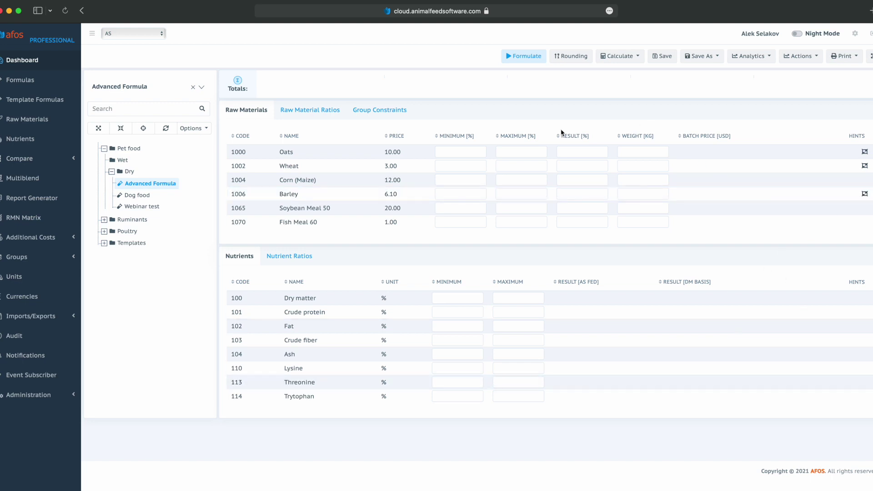
click(516, 57)
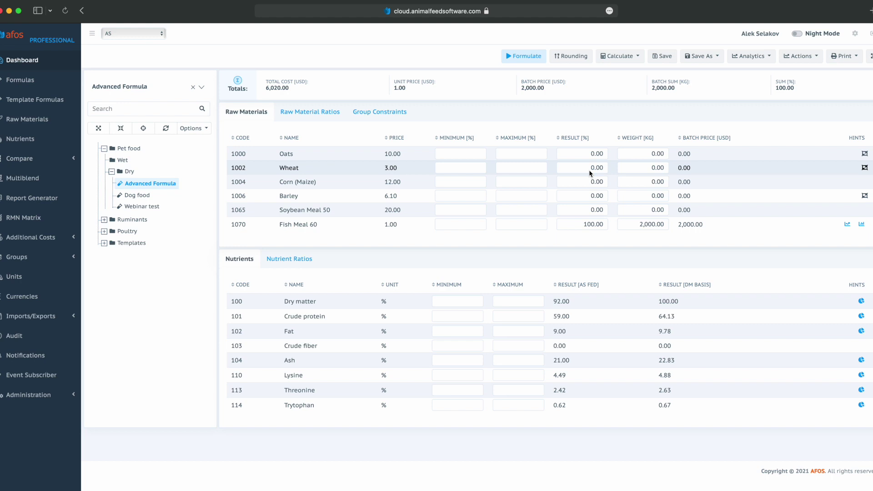
click(460, 303)
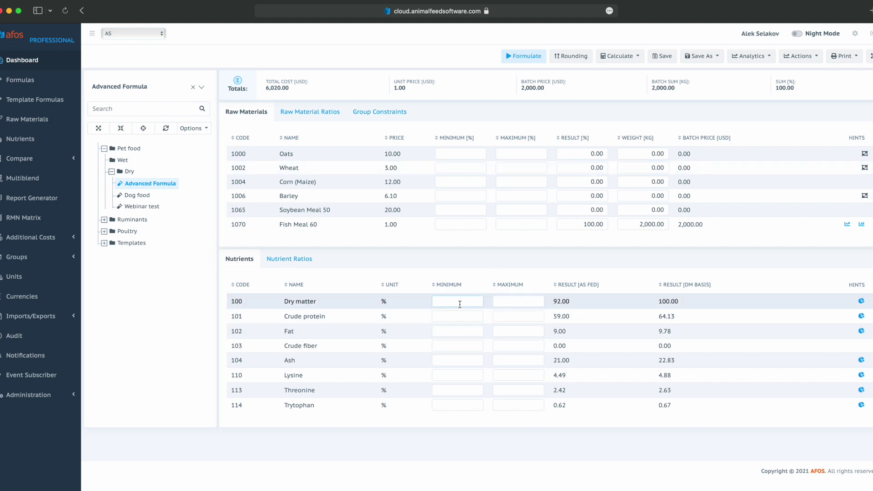
Step: Set minimums Dry matter 95, Crude protein 12, Fat 5, Crude fiber 2, and Ash maximum 8
text(95)
click(462, 317)
text(12)
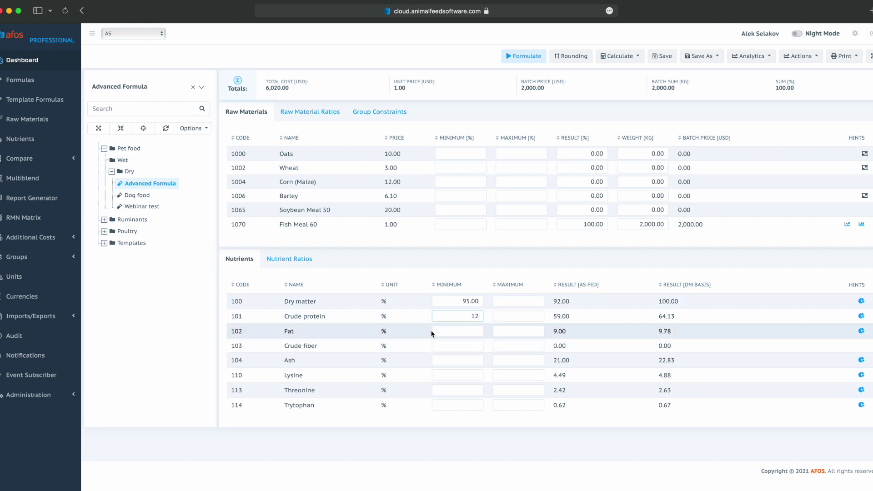
click(451, 332)
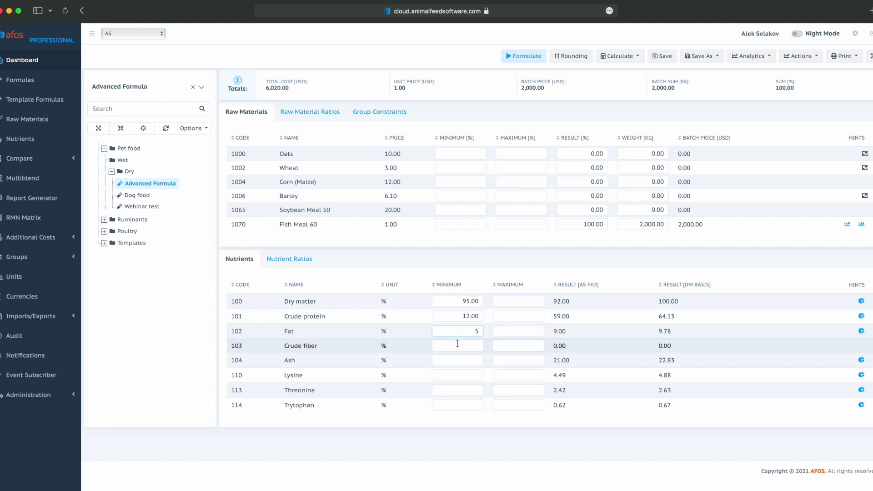
click(460, 345)
text(2)
click(513, 361)
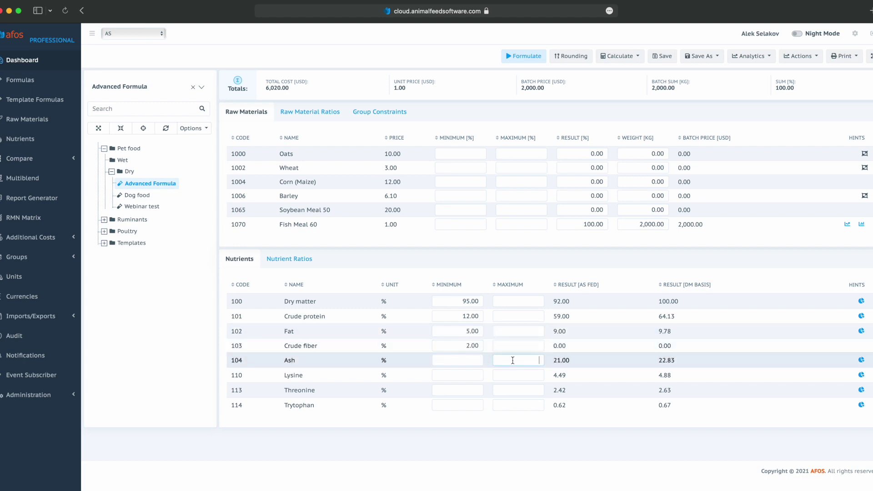
text(8)
Step: Set minimums Lysine 0.1, Threonine 0.1 and Trytophan 0.05, then reformulate
click(454, 374)
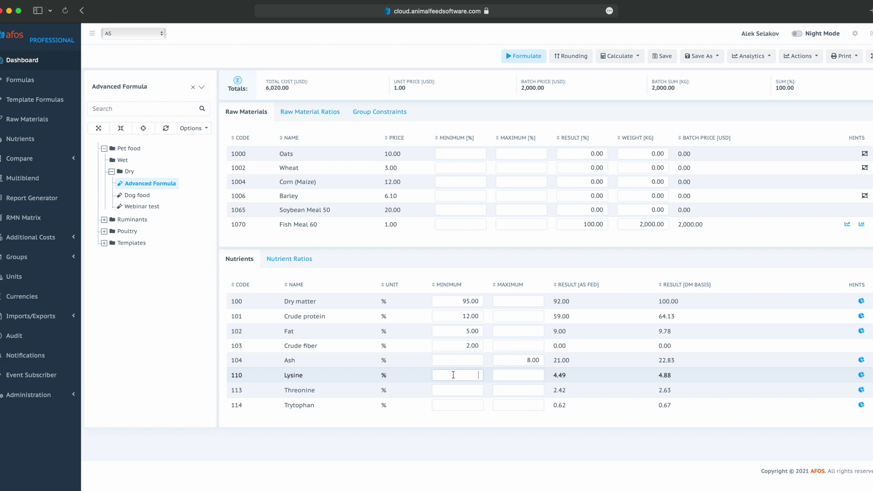
text(0.1)
click(464, 389)
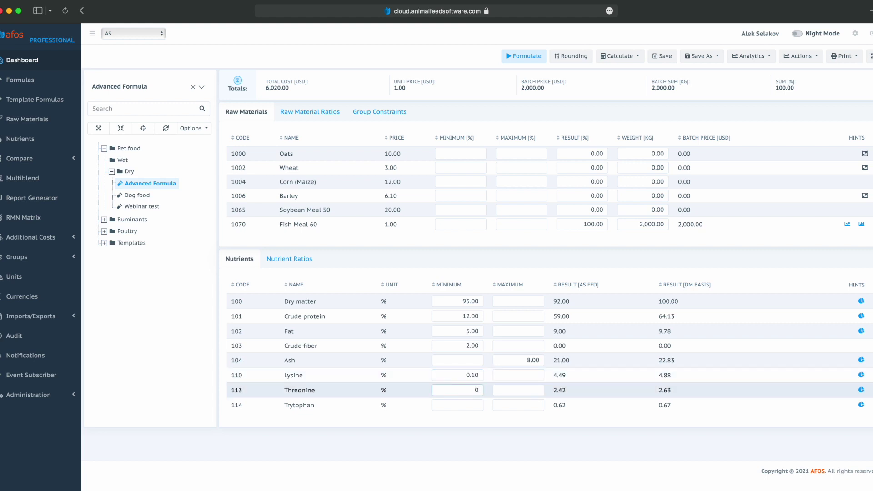
text(0.1)
key(Tab)
text(0)
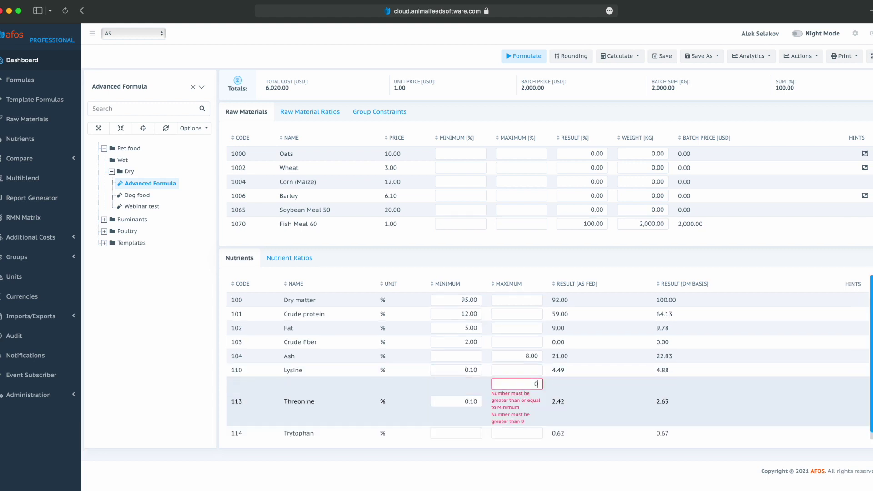
text(.0)
key(BackSpace)
key(BackSpace)
key(BackSpace)
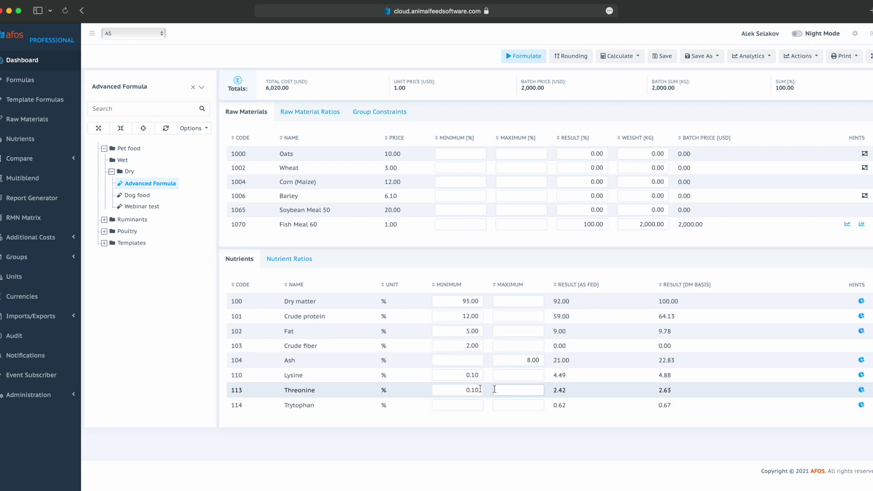
click(476, 405)
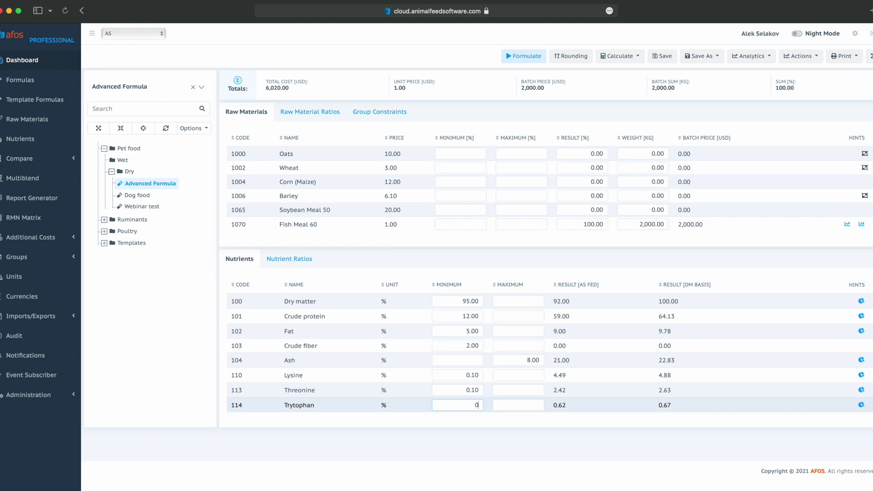
text(0.05)
click(521, 60)
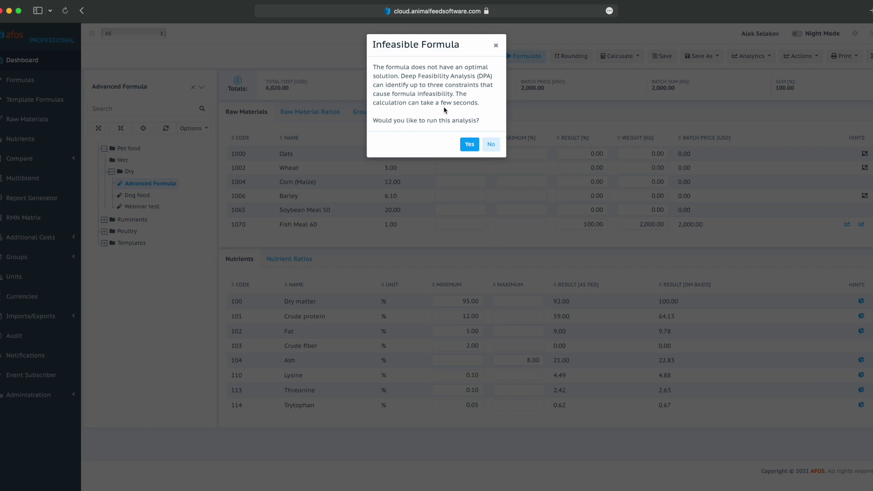
Step: Run the deep feasibility analysis and begin replacing the flagged Dry matter minimum of 95
click(468, 145)
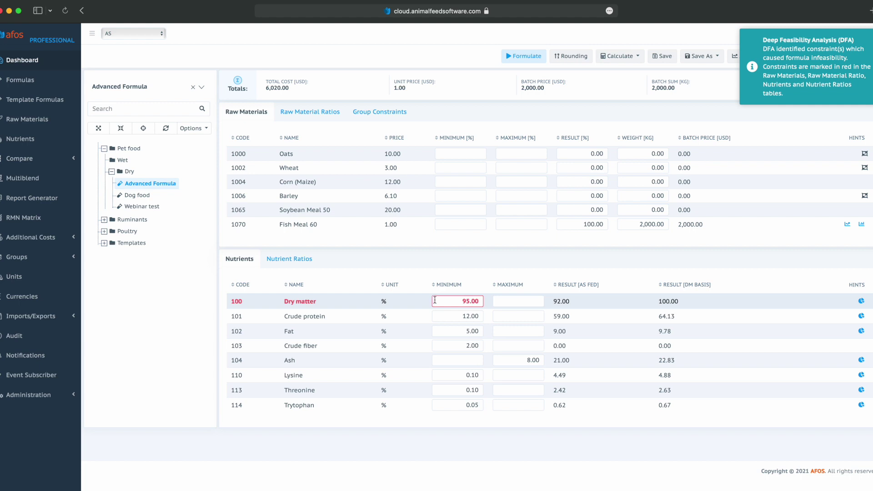
click(519, 298)
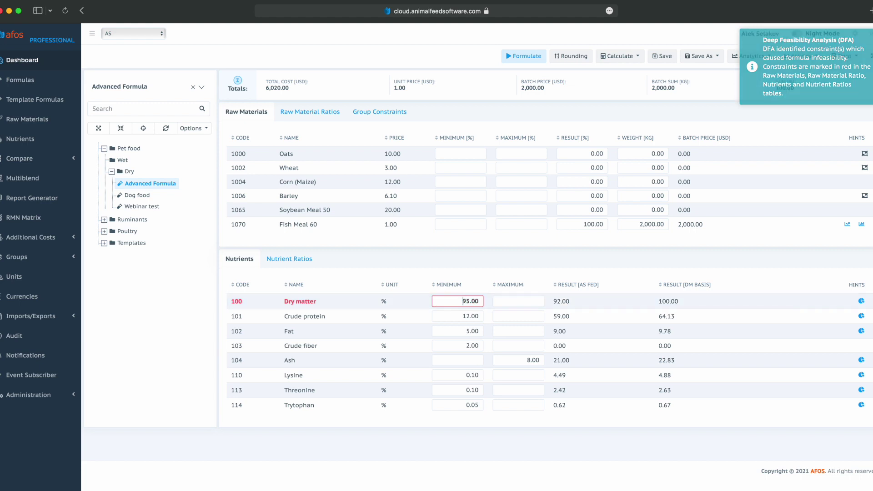
drag(463, 301, 472, 301)
key(BackSpace)
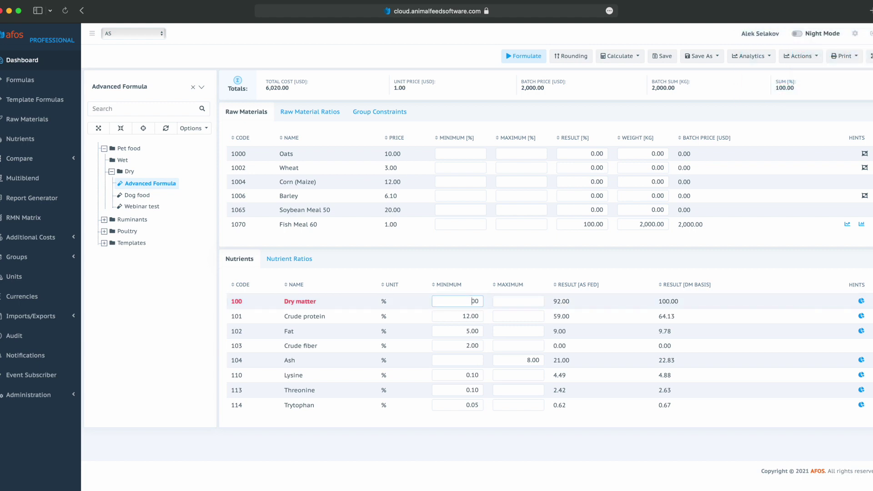
Step: Lower the Dry matter minimum to 90, reformulate, and rerun the feasibility analysis
key(Delete)
text(90.)
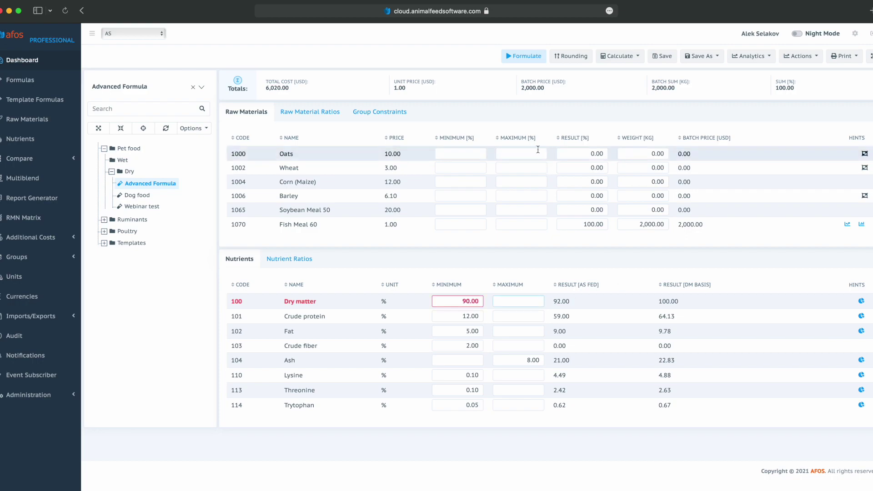
click(510, 55)
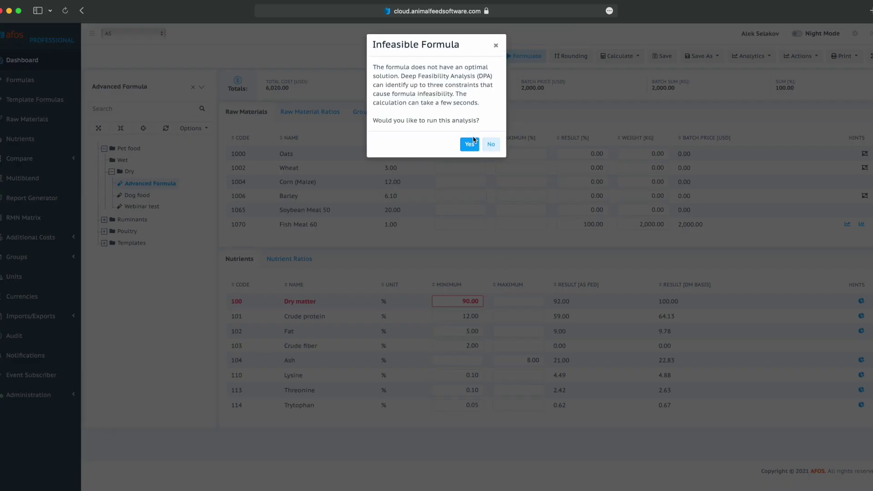
click(474, 143)
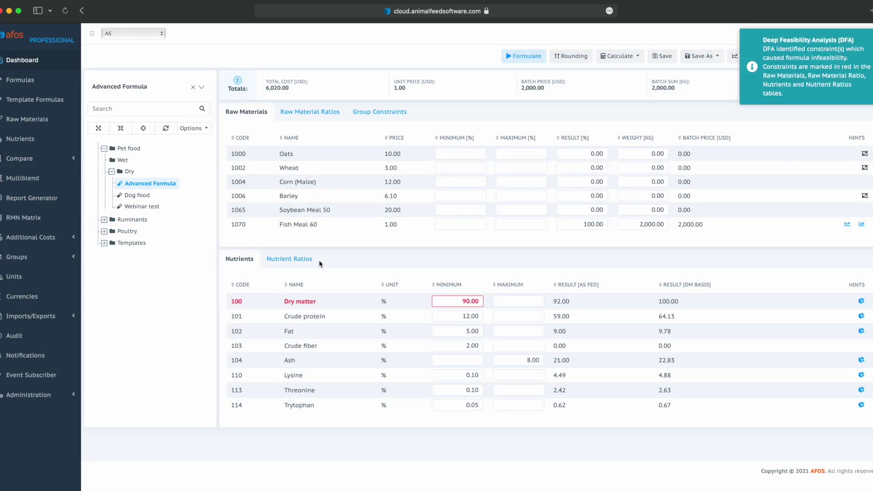
Step: Check the nutrient ratios, then drop the Dry matter minimum to 85 and reformulate
click(309, 259)
click(249, 260)
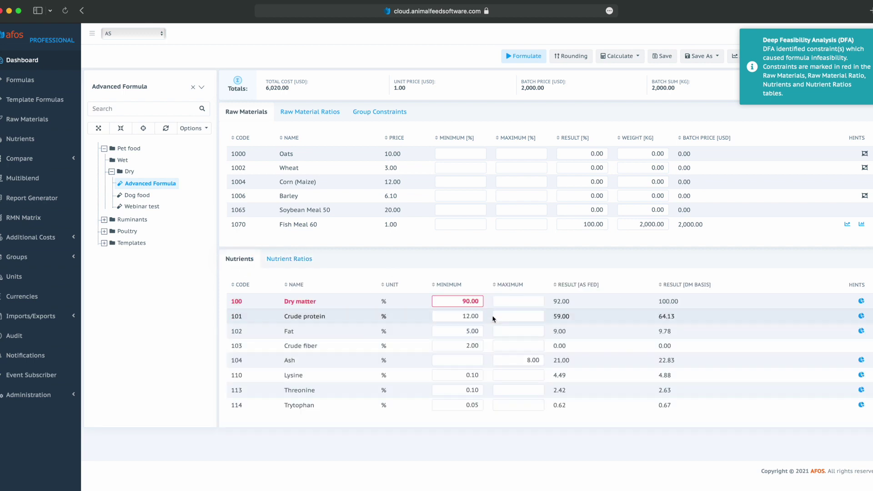
drag(453, 302, 493, 303)
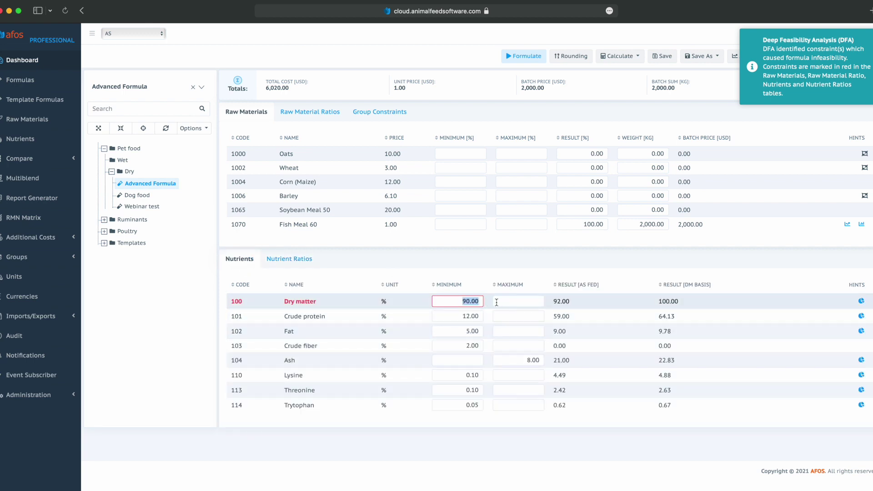
text(85)
click(520, 55)
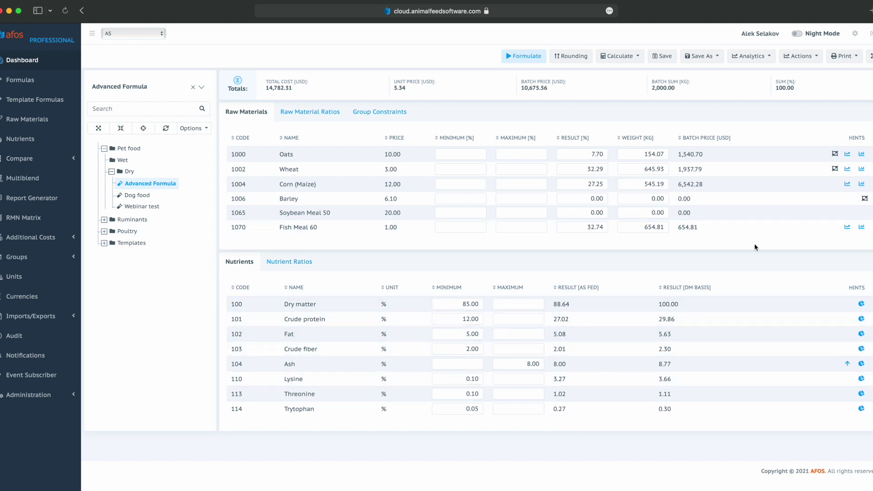
Step: Review the share charts for Oats, Wheat, Corn (Maize) and Fish Meal 60 (flat at 32.74%), closing each
click(848, 154)
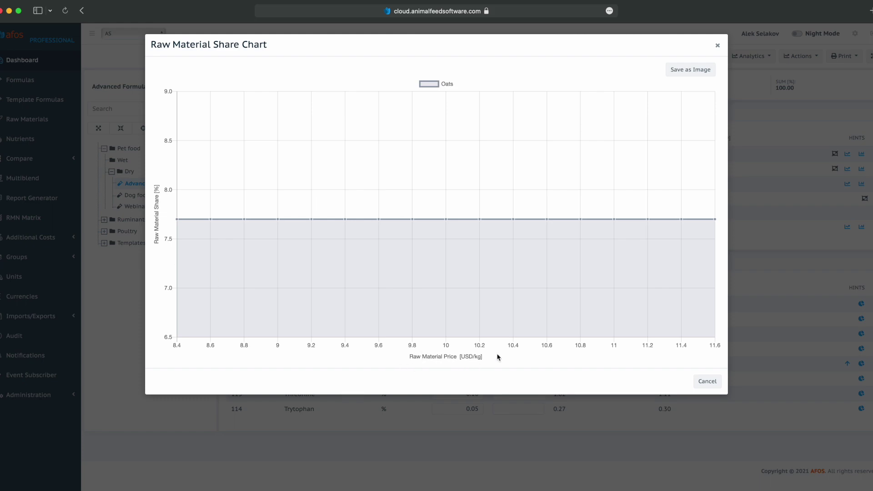
click(716, 48)
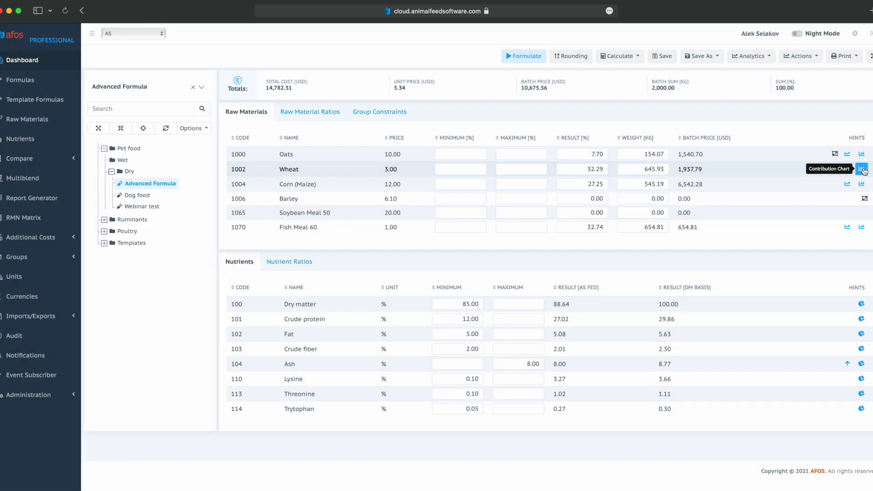
click(847, 169)
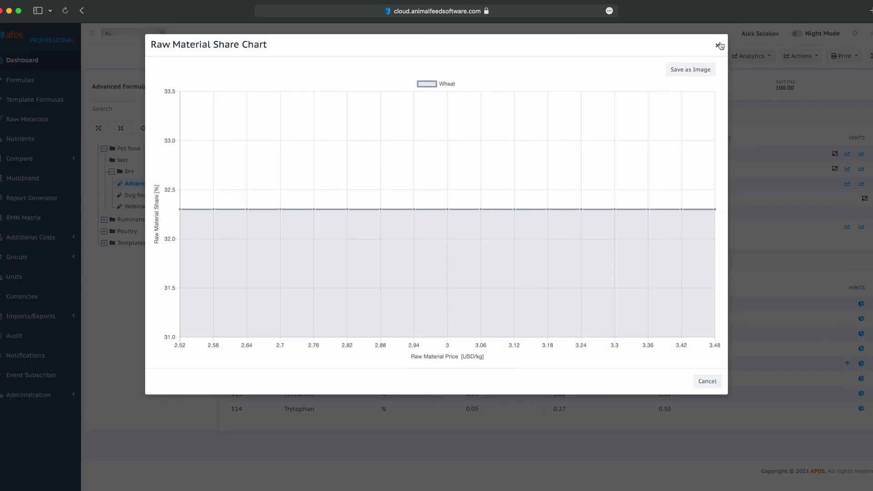
click(717, 44)
click(845, 184)
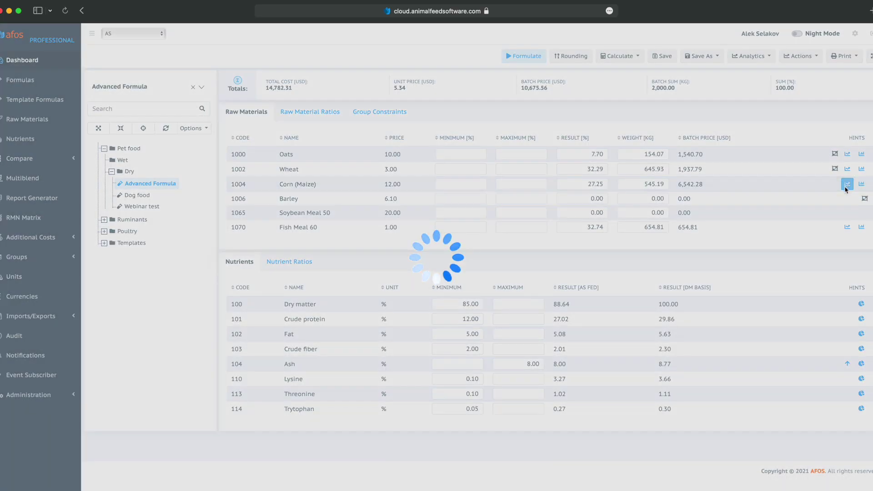
click(714, 48)
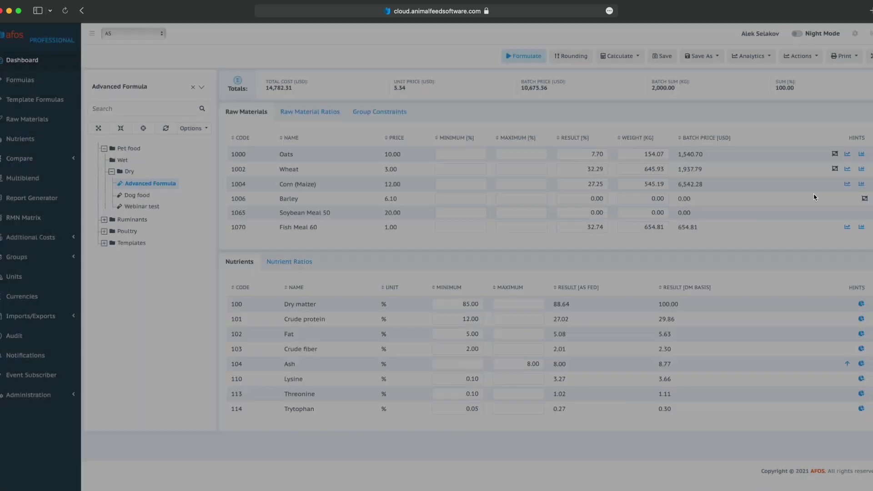
click(847, 227)
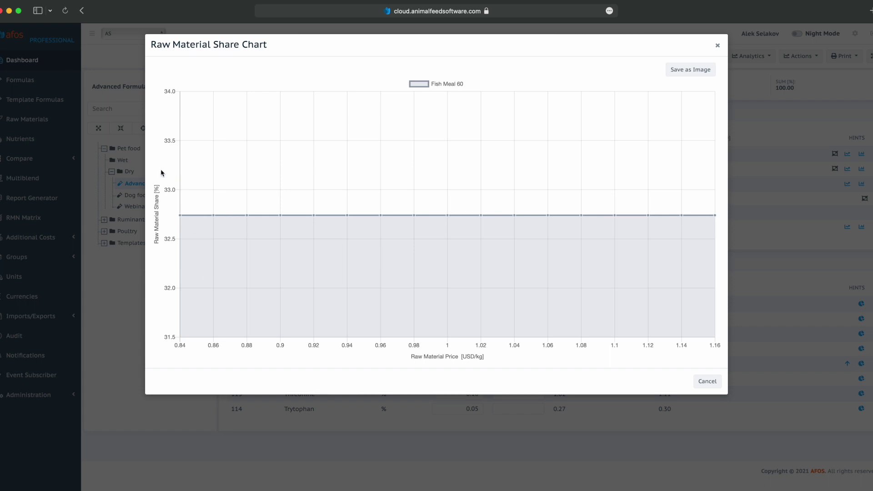
mouse_move(181, 217)
click(718, 46)
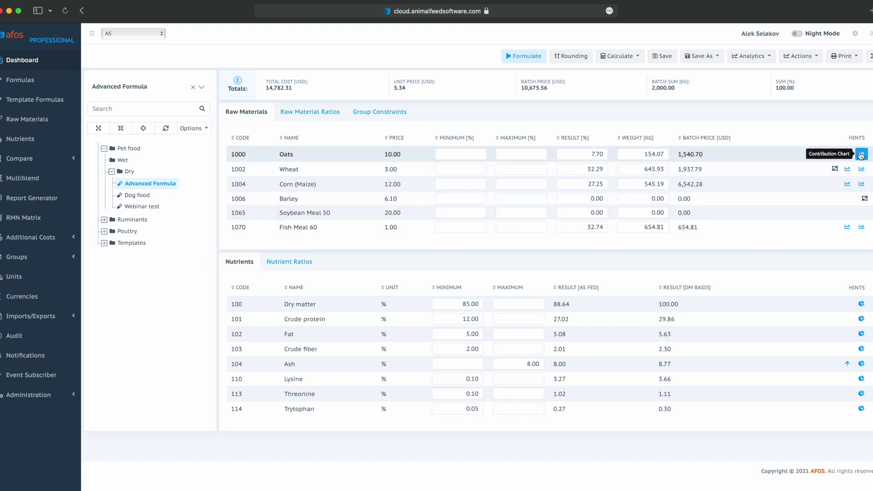
click(861, 170)
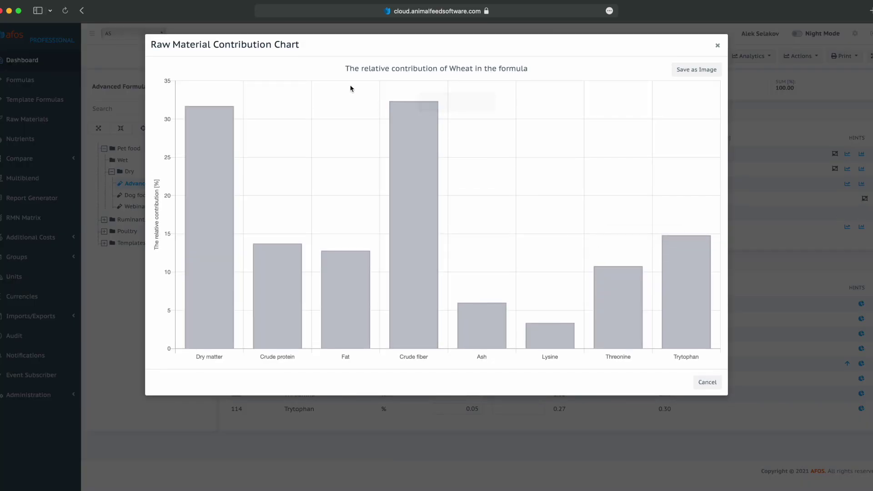
mouse_move(205, 224)
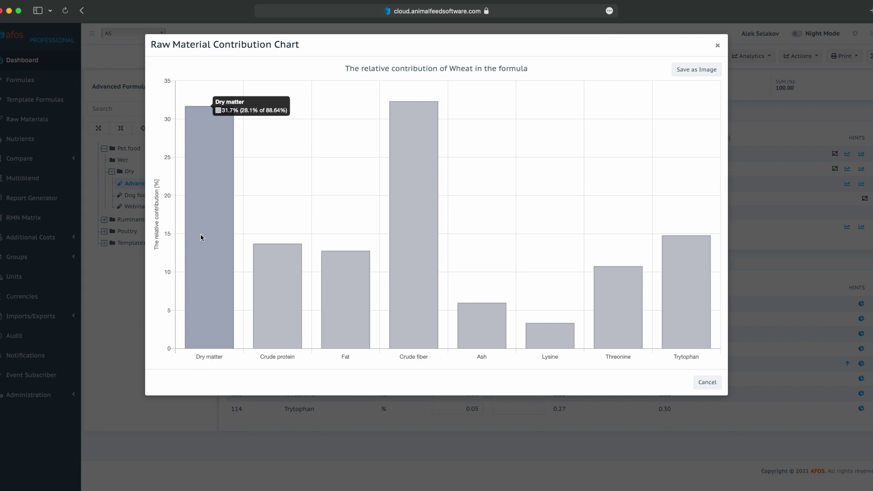
mouse_move(271, 266)
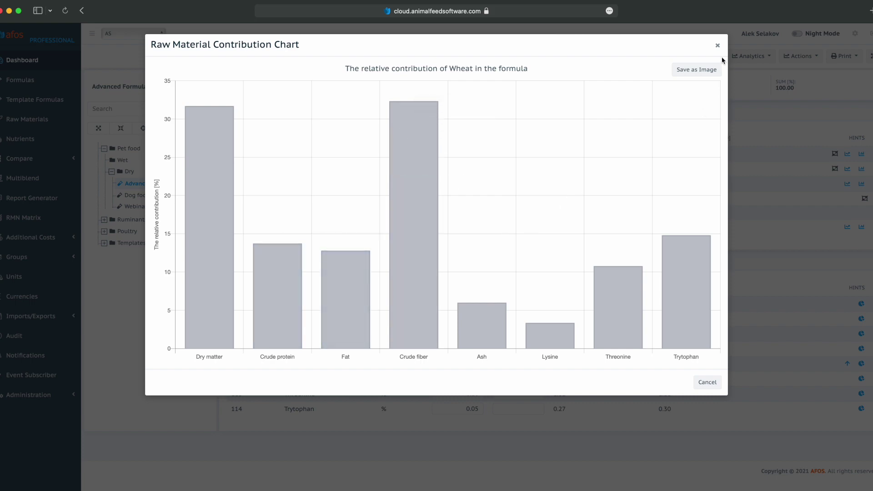
click(717, 45)
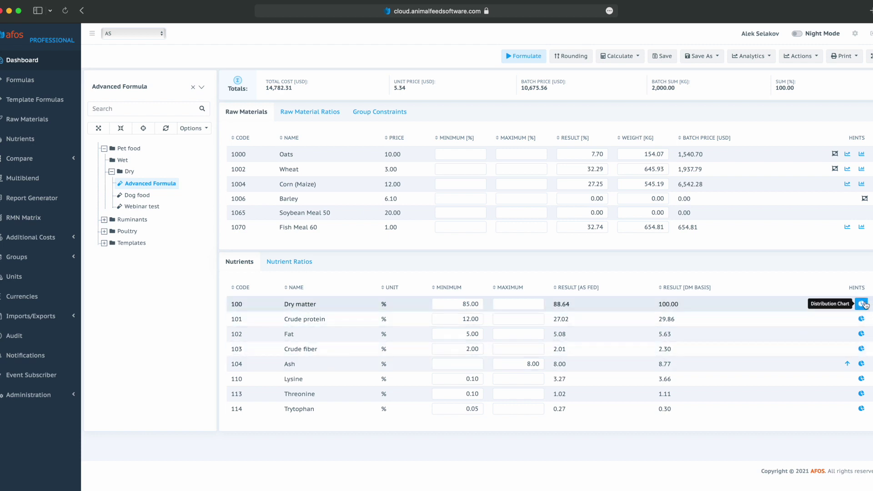
click(861, 319)
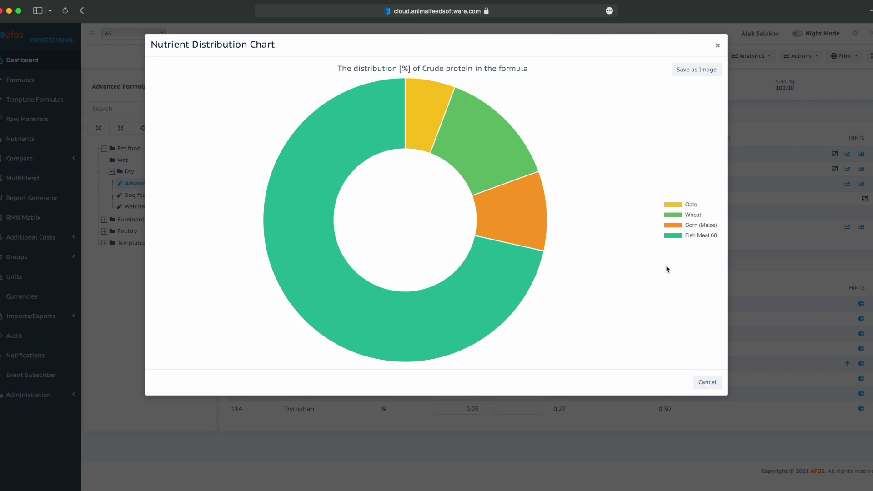
mouse_move(380, 132)
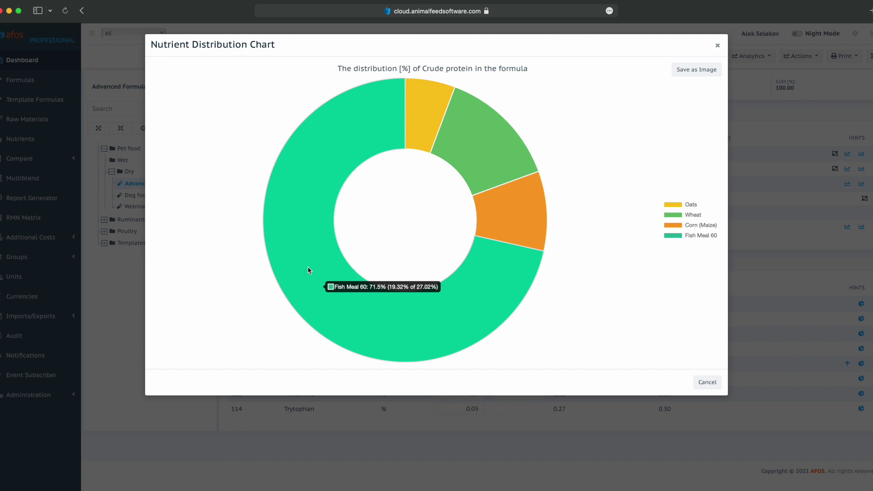
mouse_move(532, 202)
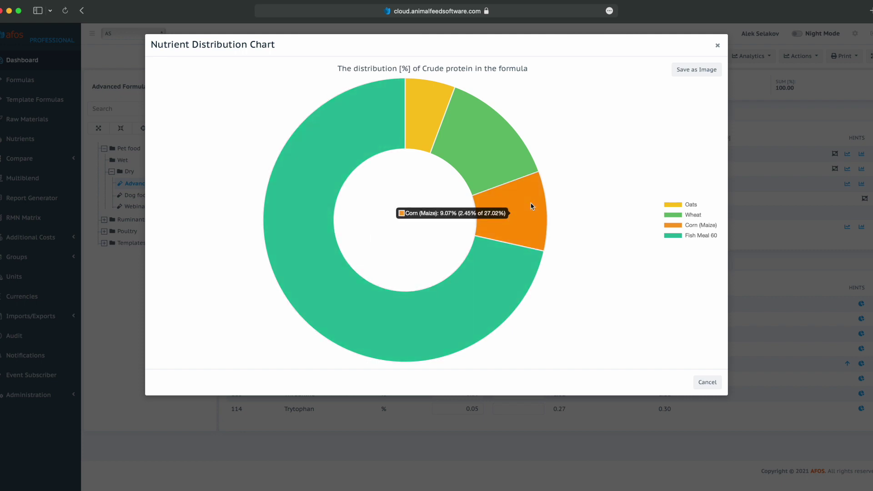
mouse_move(487, 159)
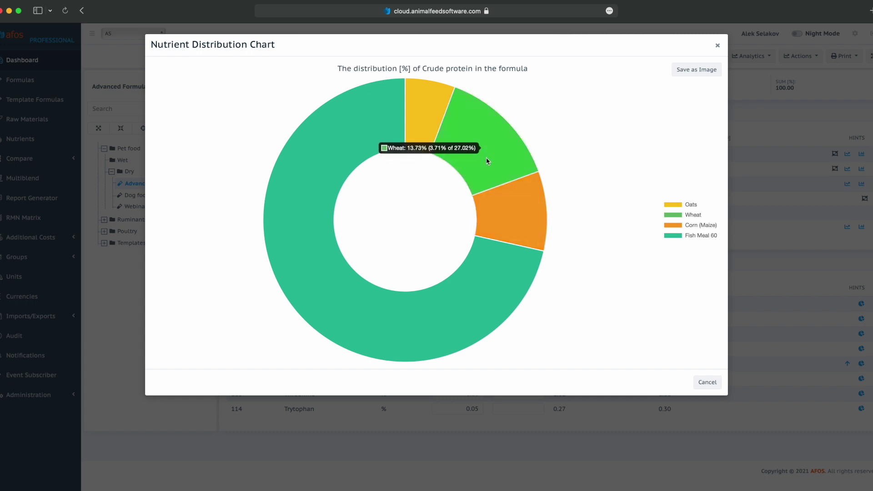
mouse_move(438, 122)
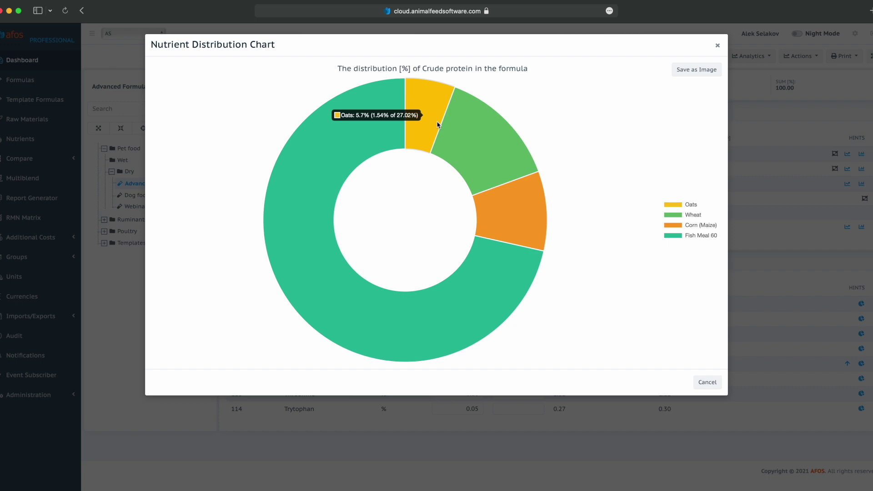
key(Escape)
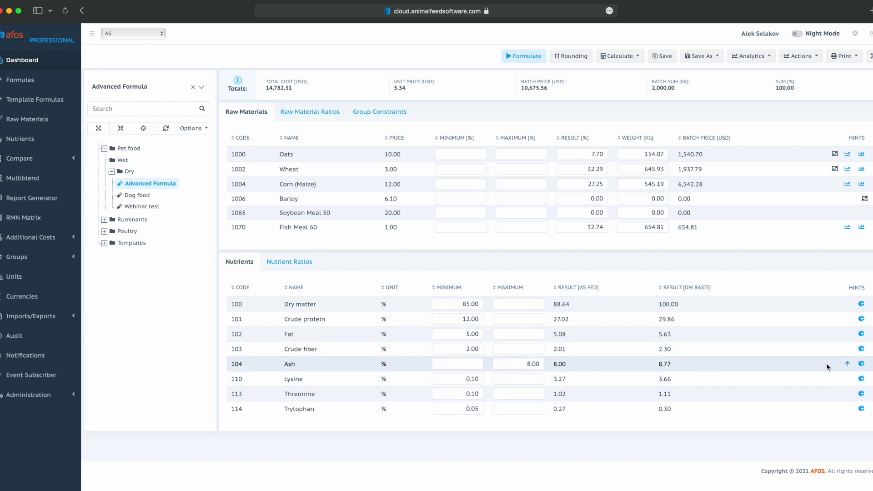
click(861, 363)
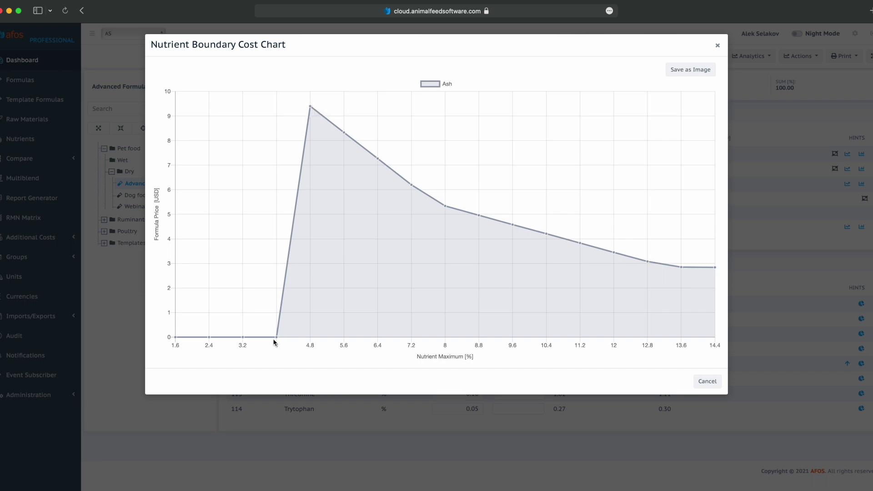
key(Escape)
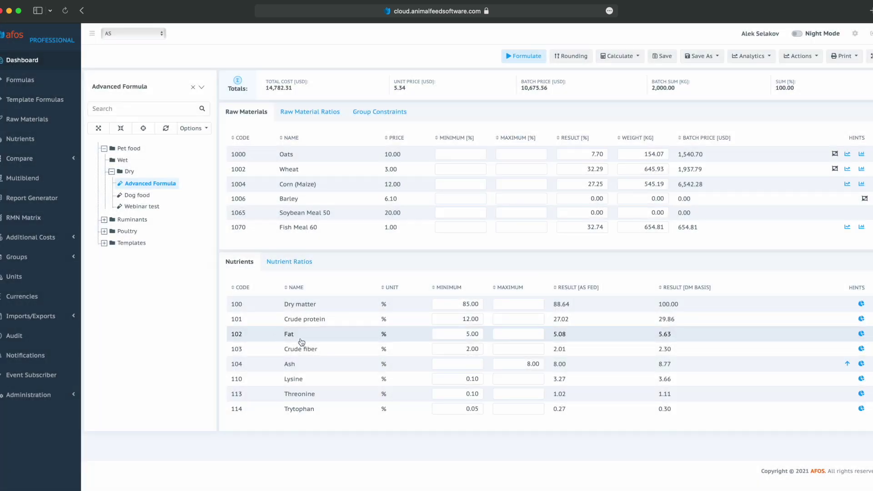
Step: Round the batch weights so Oats is 154.00 kg and Wheat 646.00 kg
click(569, 61)
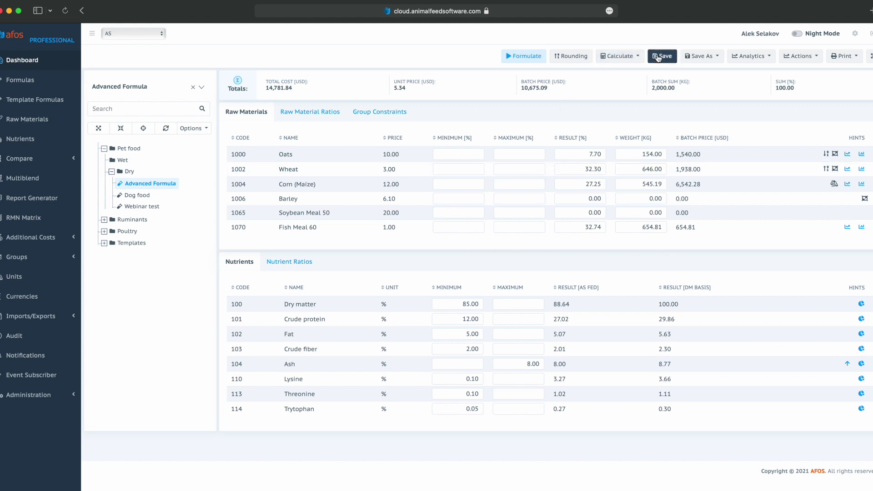
Step: Inspect the Oats record (1 kg rounding) without changes, then save the rounded Advanced Formula
double_click(302, 160)
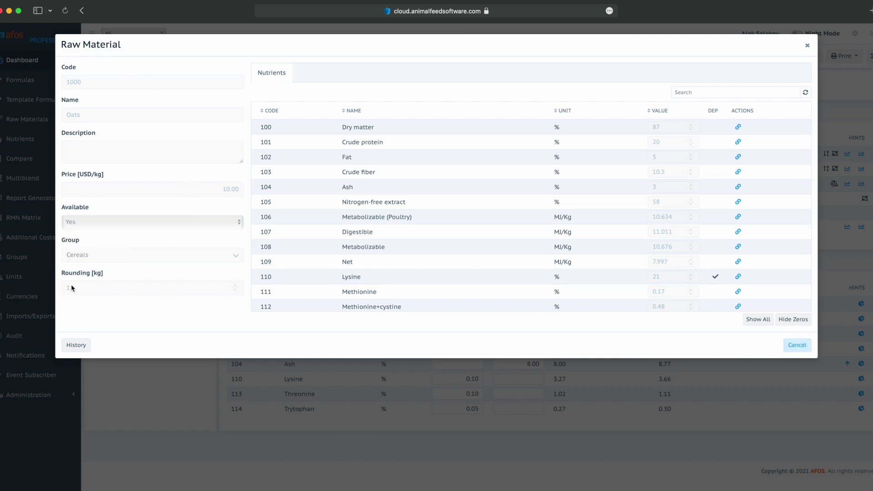
click(797, 345)
click(659, 61)
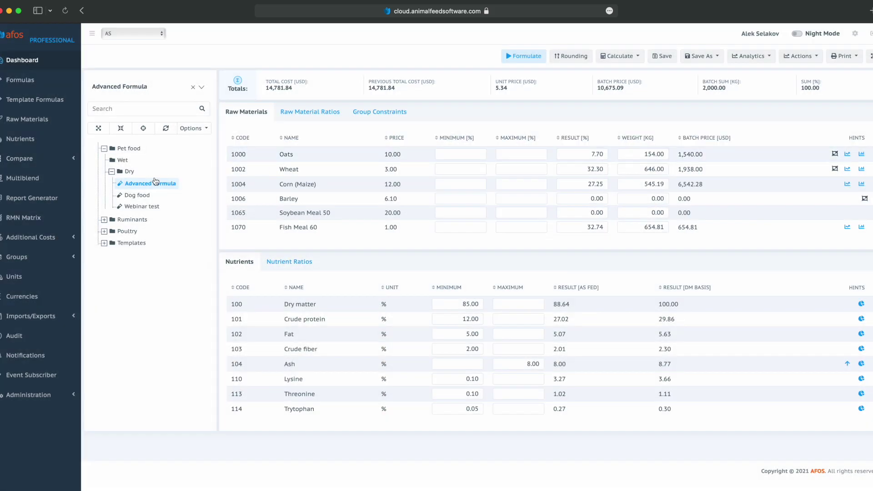
right_click(153, 183)
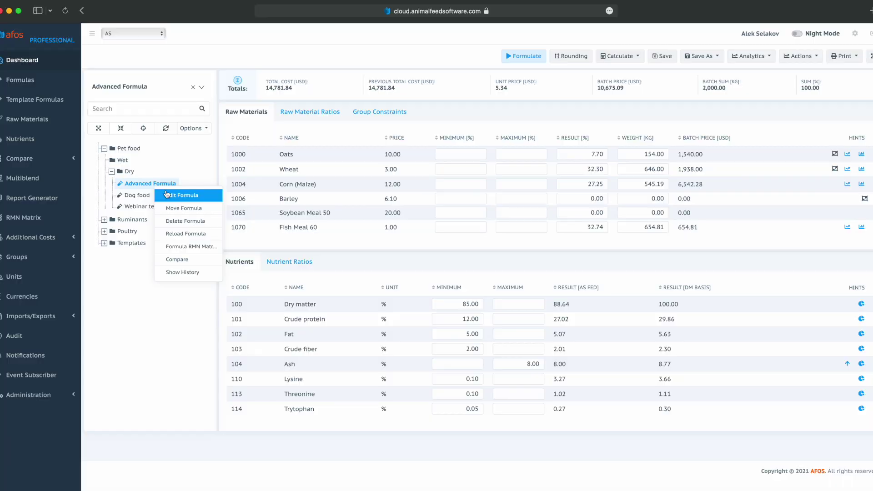
Step: Edit Advanced Formula and add nutrient 9999 Energy temp to its nutrient list
click(186, 195)
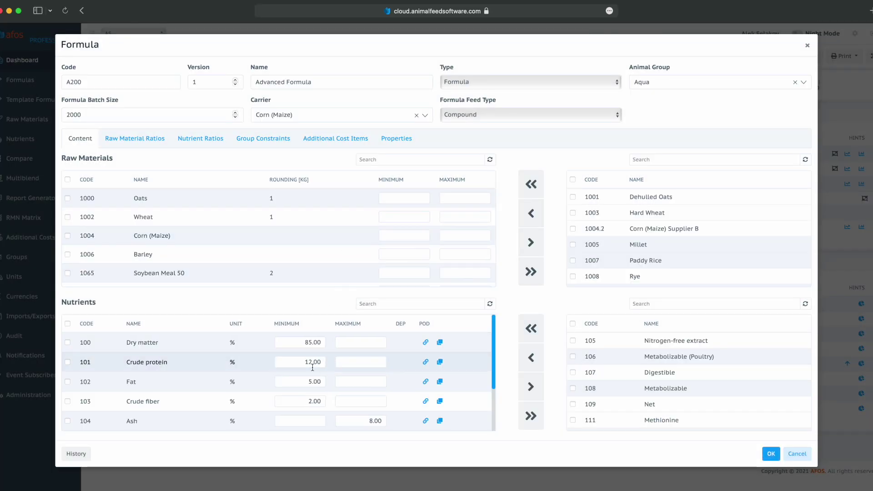
scroll(312, 367, down, 3)
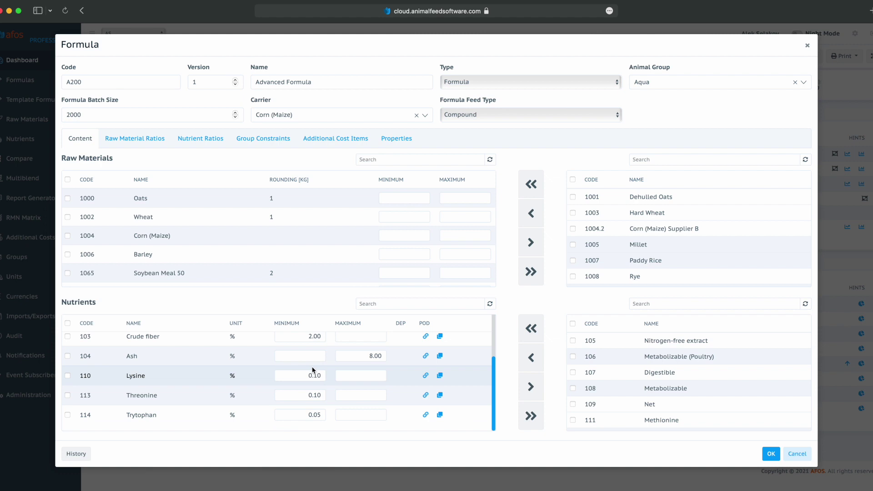
scroll(312, 367, up, 3)
scroll(282, 255, down, 1)
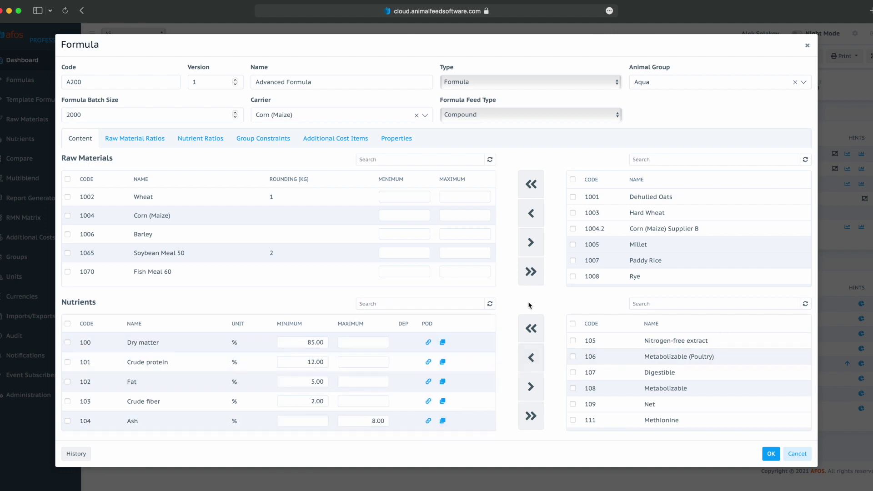
scroll(702, 354, down, 3)
scroll(701, 354, down, 10)
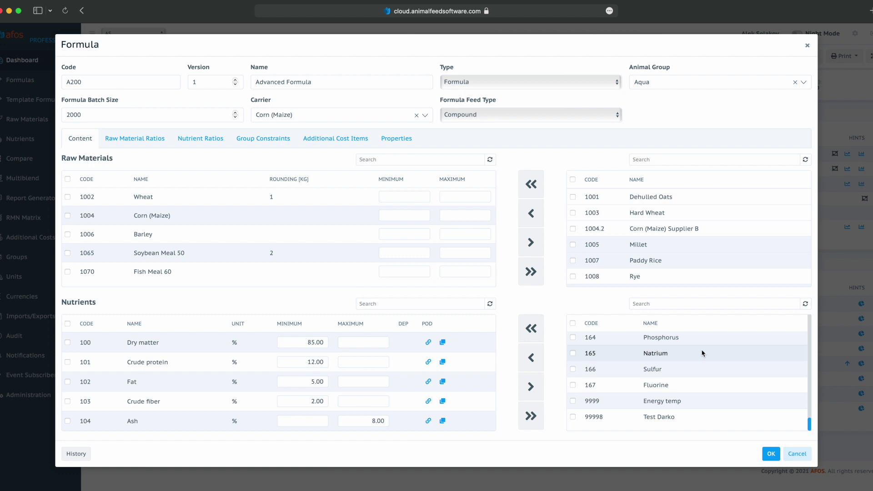
scroll(695, 380, up, 3)
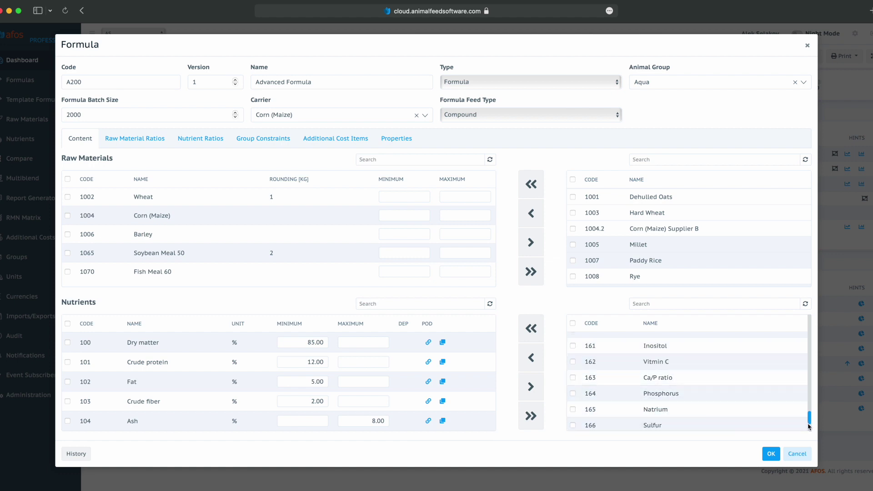
drag(807, 417, 807, 421)
click(705, 428)
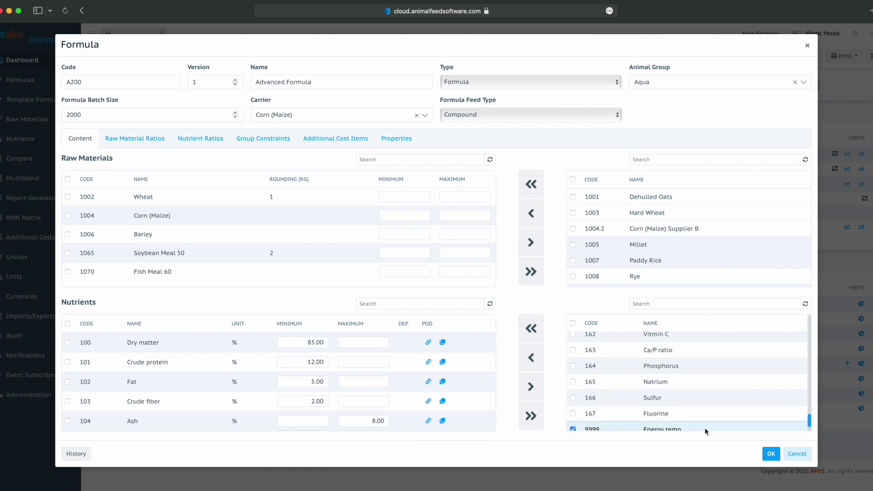
click(531, 359)
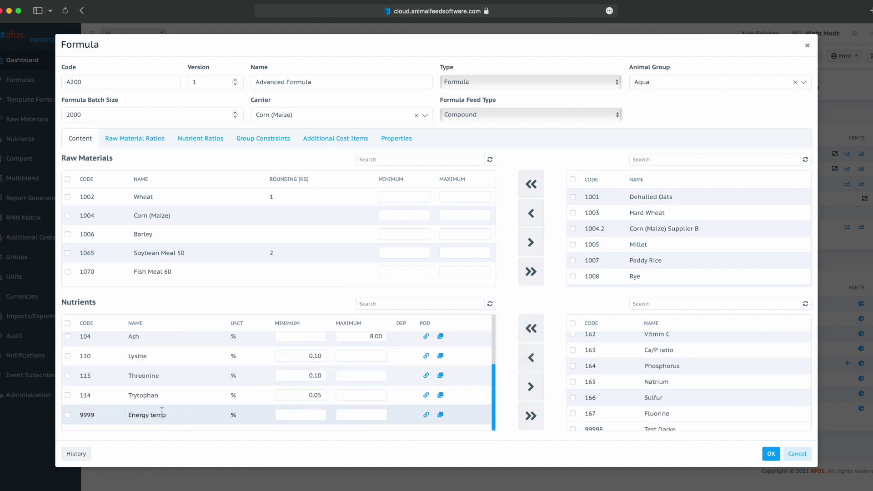
Step: Start an Energy temp dependency expression reading Crude protein + Fat
click(426, 415)
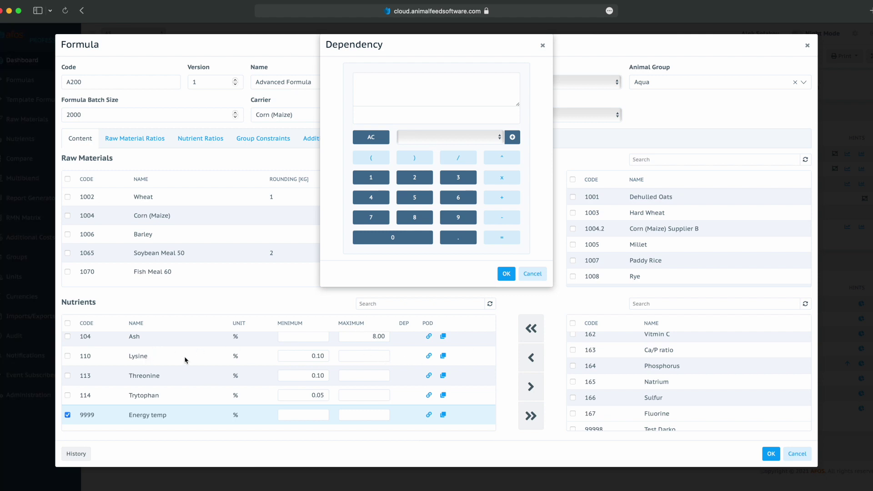
click(472, 142)
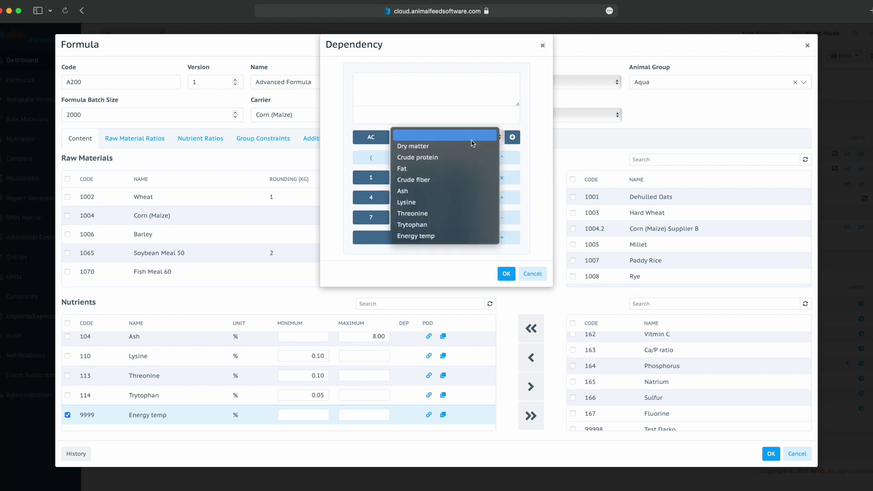
click(454, 158)
click(512, 136)
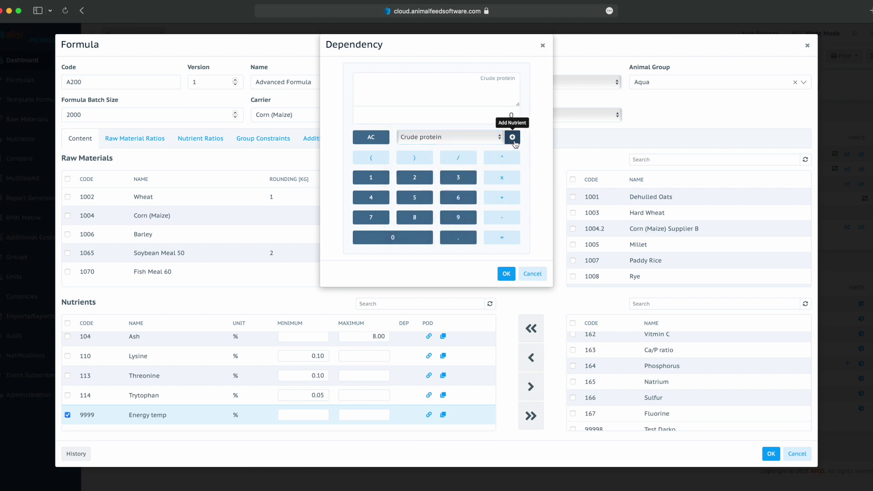
click(501, 197)
click(492, 138)
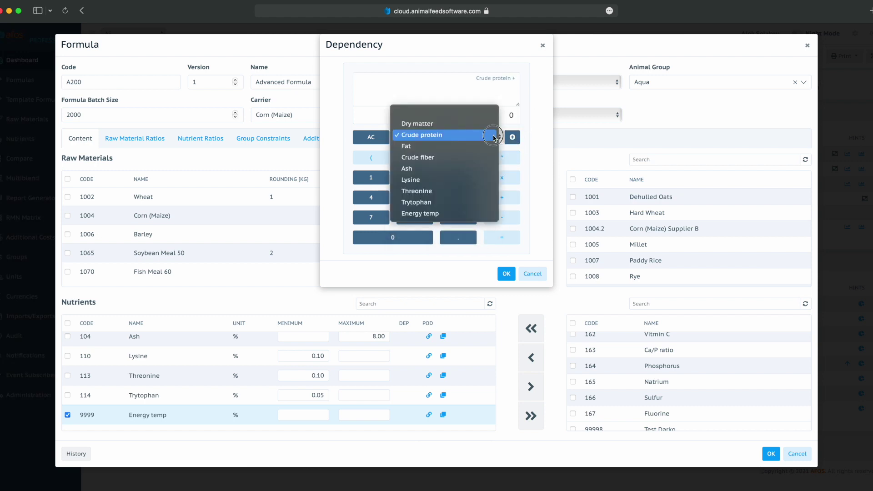
click(478, 150)
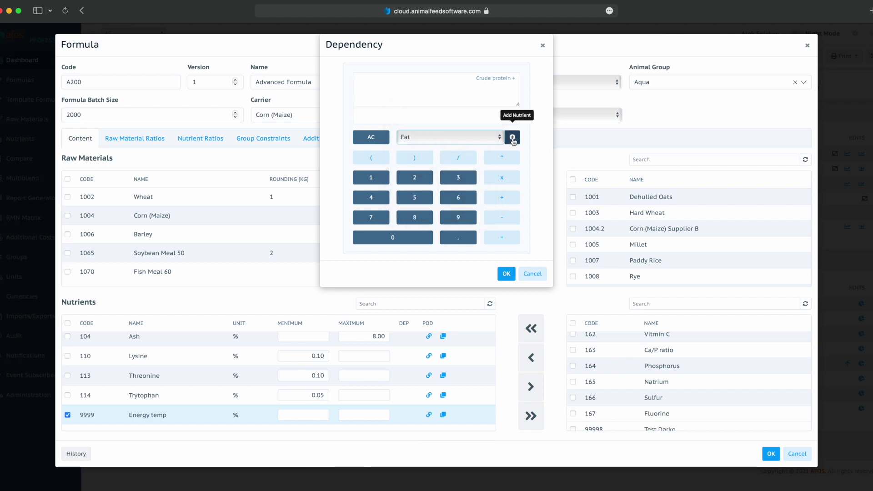
click(513, 136)
Step: Finish the expression with + Ash / 6, then confirm the dependency and formula settings
click(511, 200)
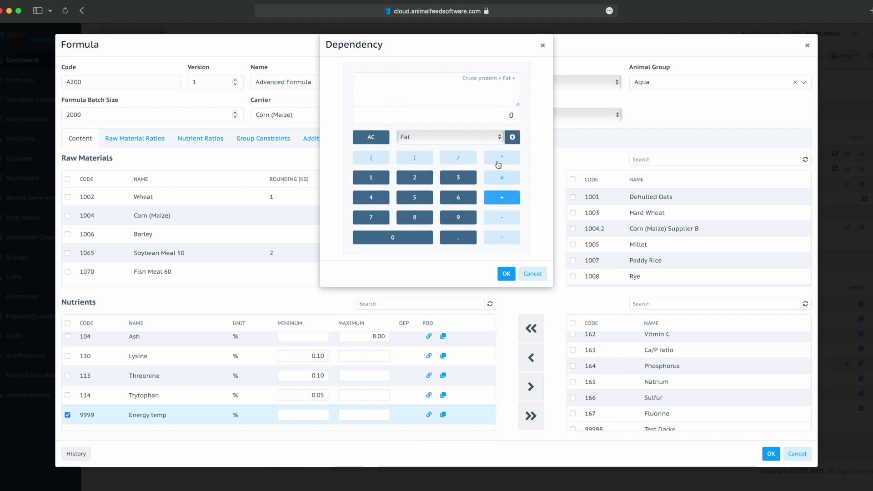
click(483, 137)
click(478, 155)
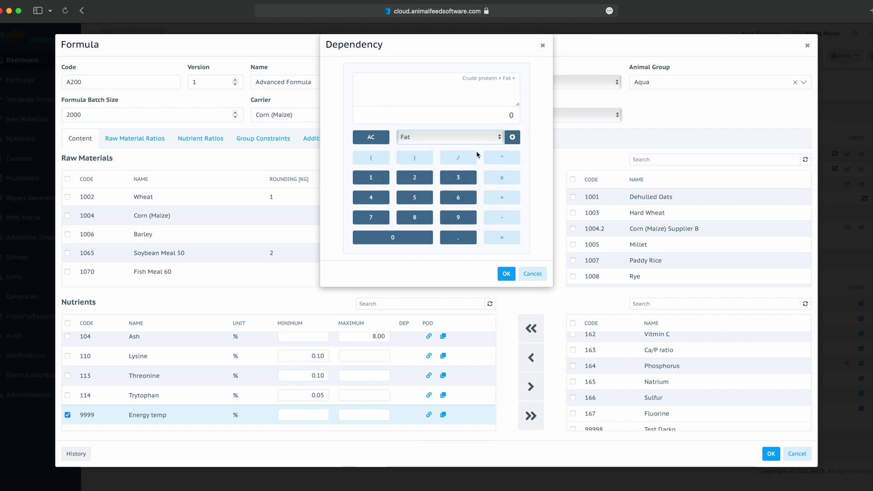
click(513, 137)
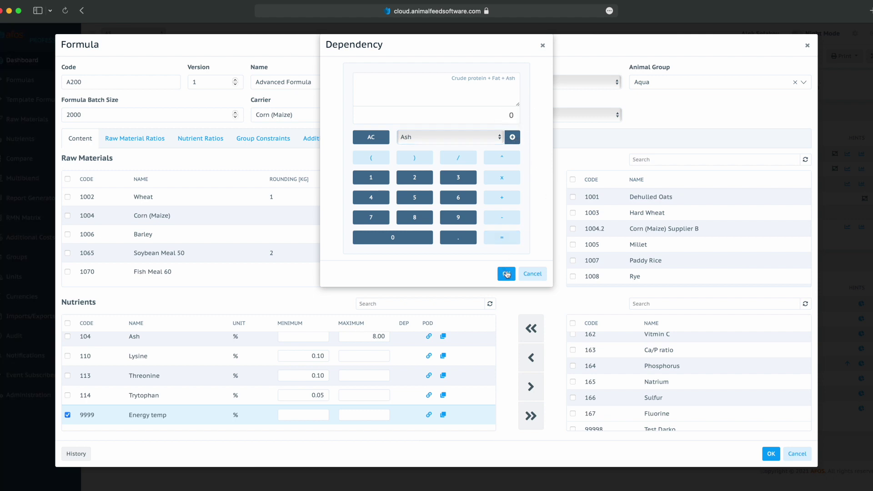
click(458, 157)
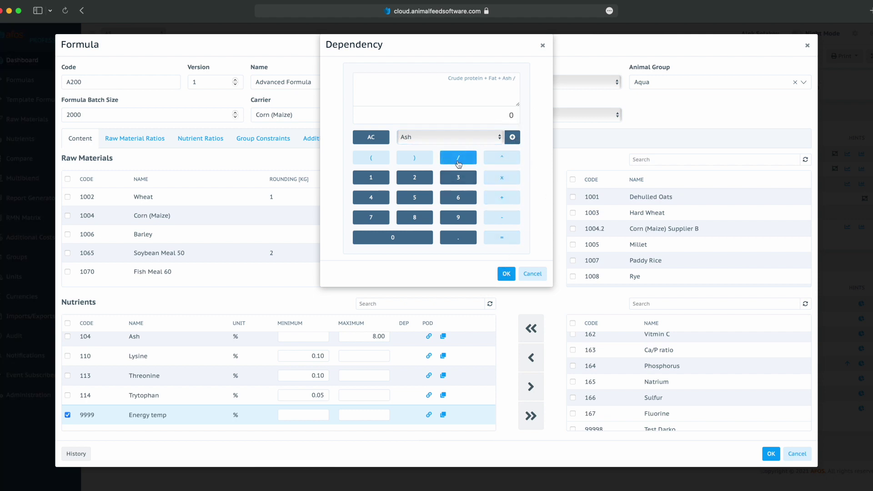
click(458, 197)
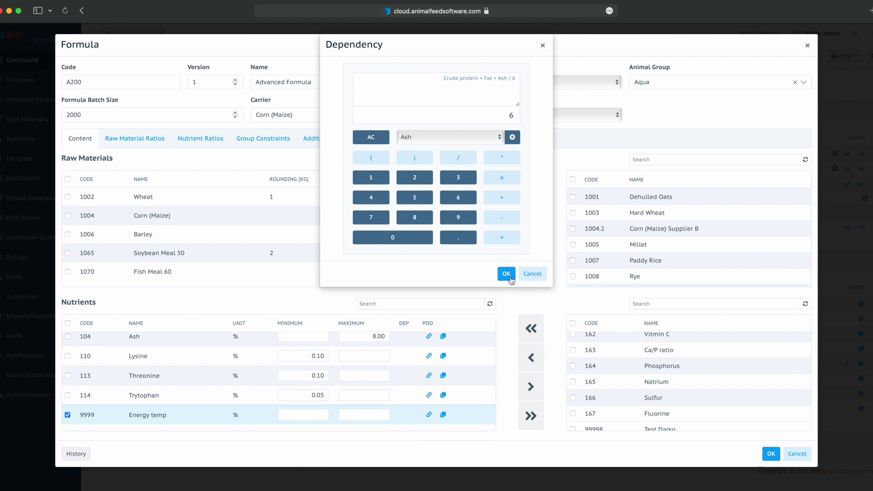
click(506, 274)
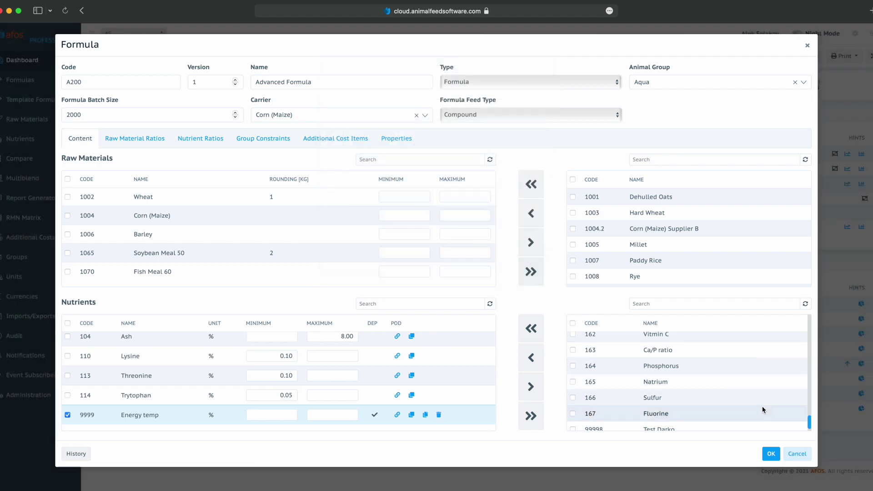
click(769, 455)
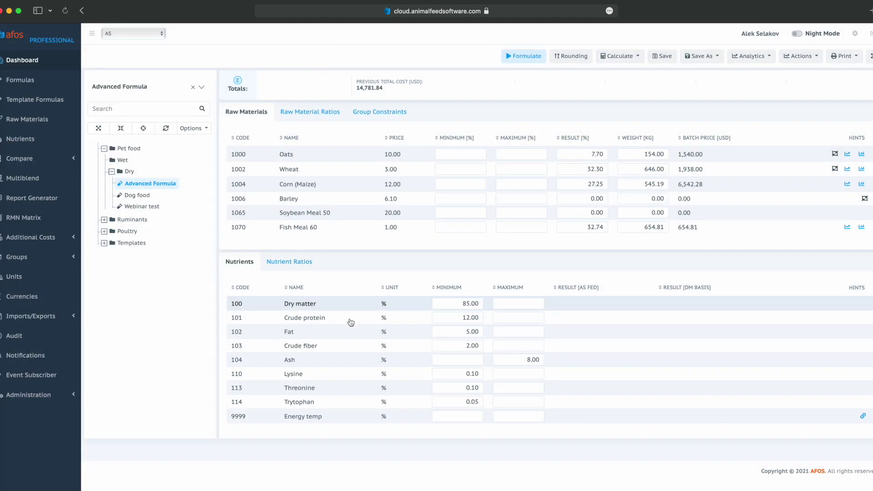
Step: Formulate Advanced Formula, yielding Energy temp 33.43% as fed and 14,782.31 USD total cost
click(521, 59)
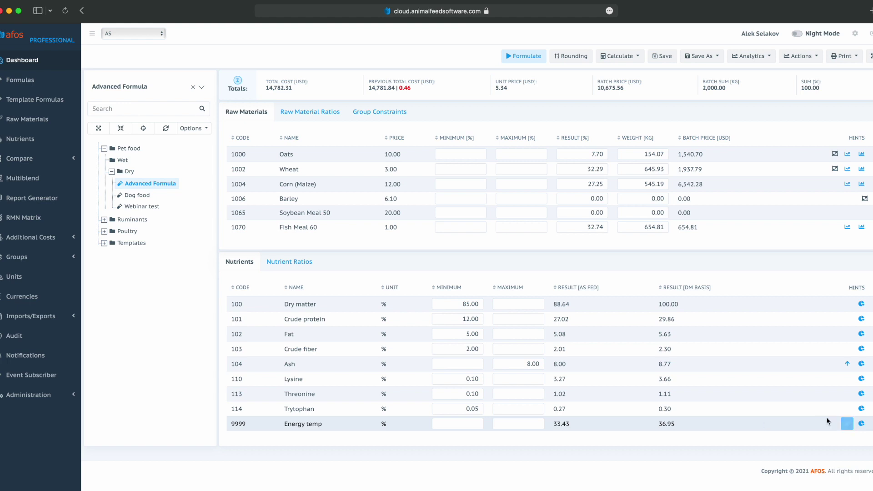
Step: Review the nutrient ratio, raw material ratio and group constraint tabs, then save the results
click(296, 263)
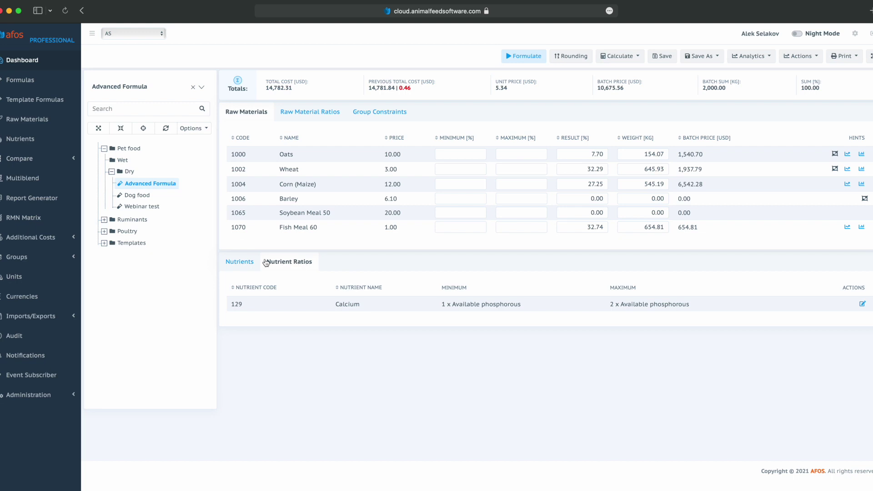
click(240, 262)
click(310, 112)
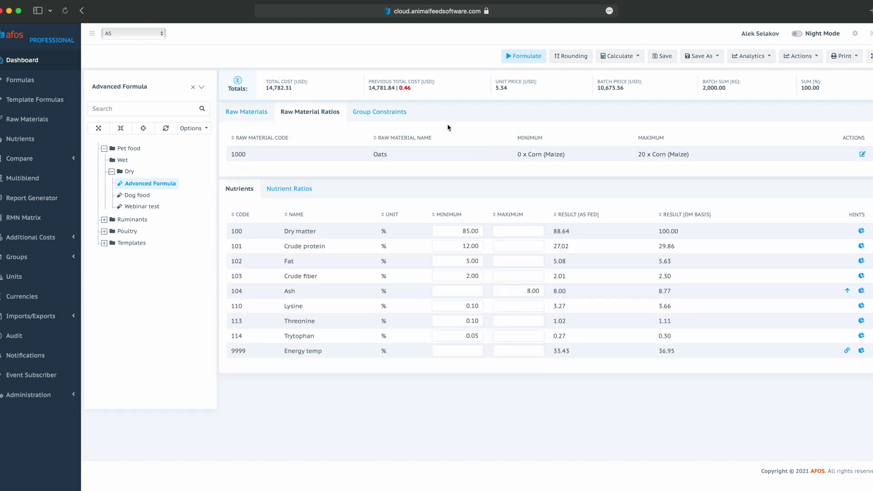
click(386, 113)
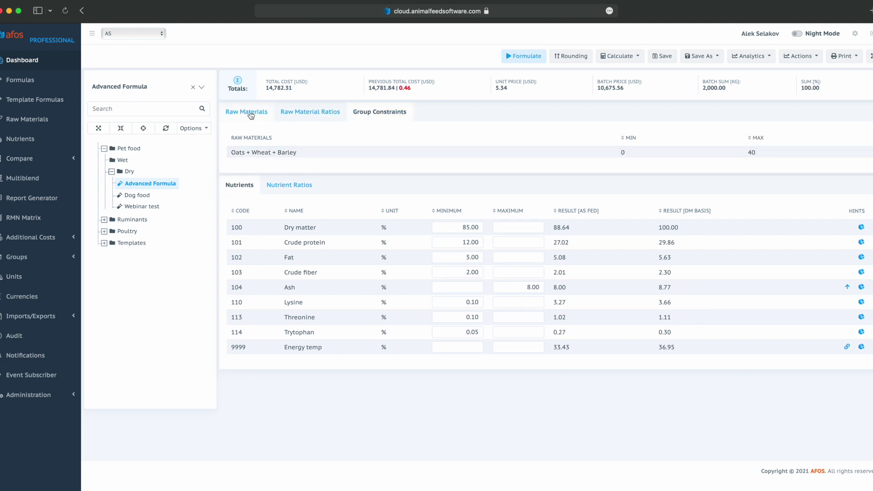
click(250, 113)
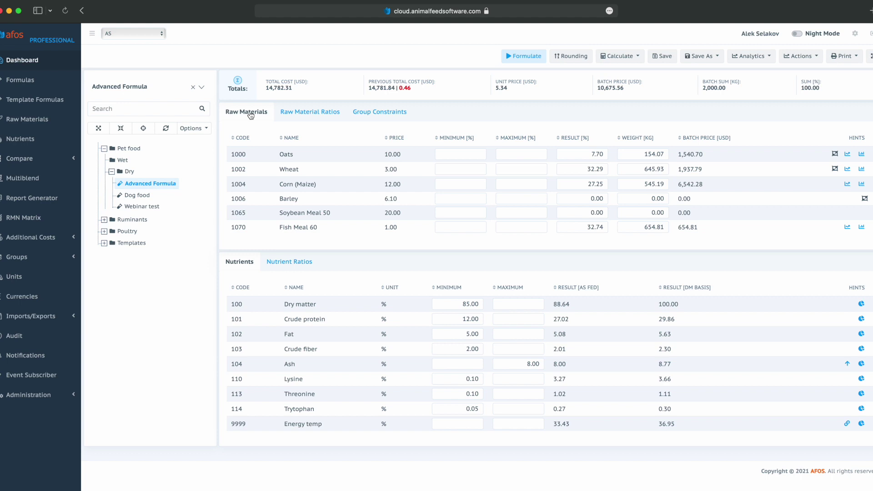
click(662, 56)
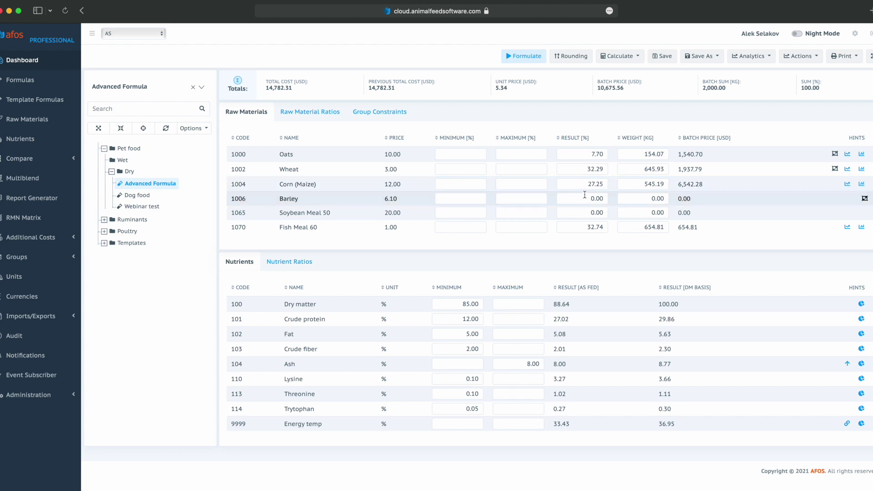
drag(585, 169, 613, 169)
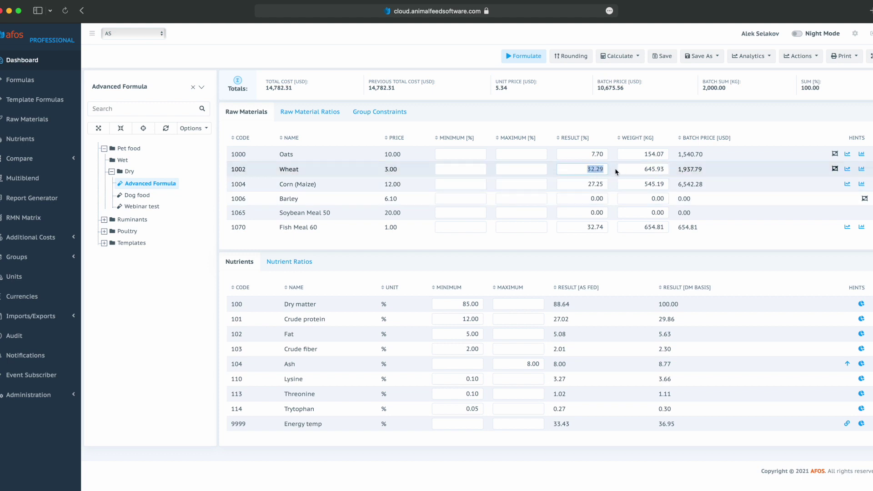
Step: Set Wheat to 34% and Corn (Maize) to 30%, then recalculate weights From Result [%]
text(34)
drag(565, 184, 653, 195)
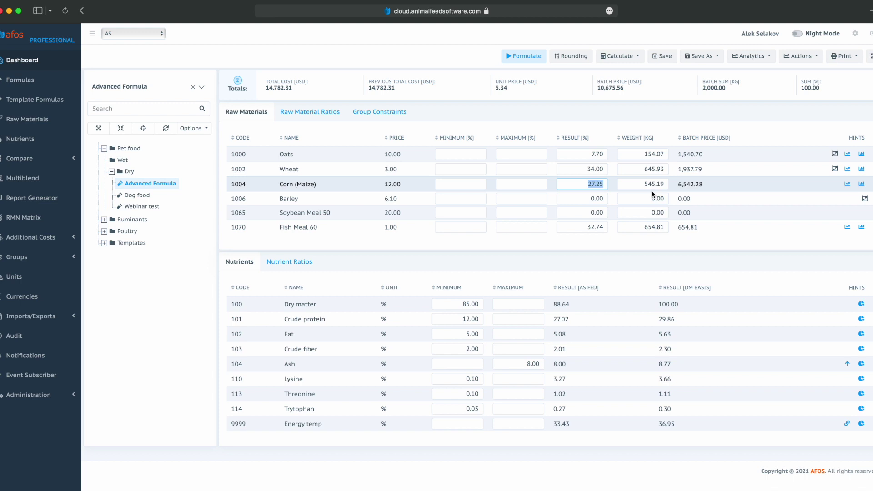
text(30)
key(Tab)
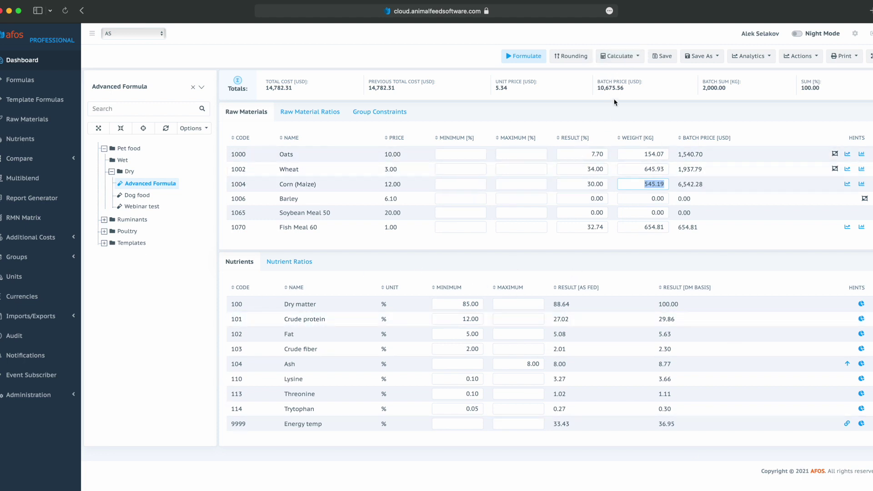
click(637, 58)
click(629, 75)
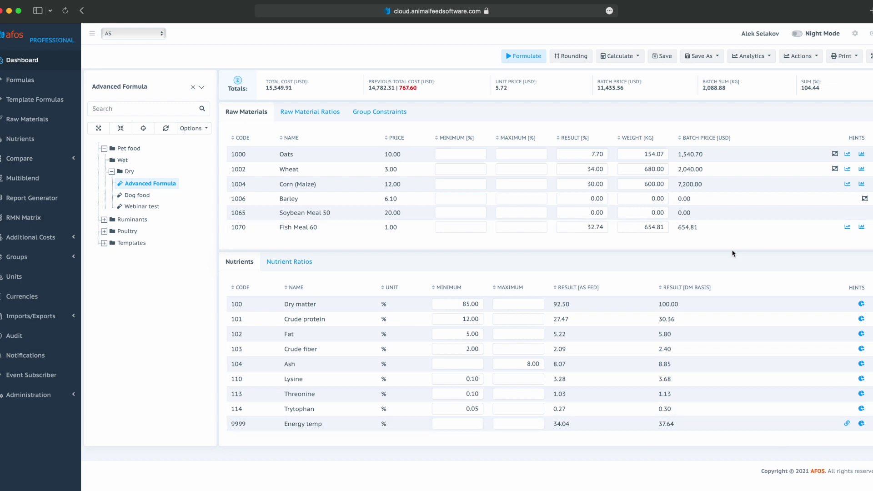
click(646, 169)
Step: Clear the existing weights for Oats, Wheat, Corn (Maize) and Fish Meal 60
click(661, 158)
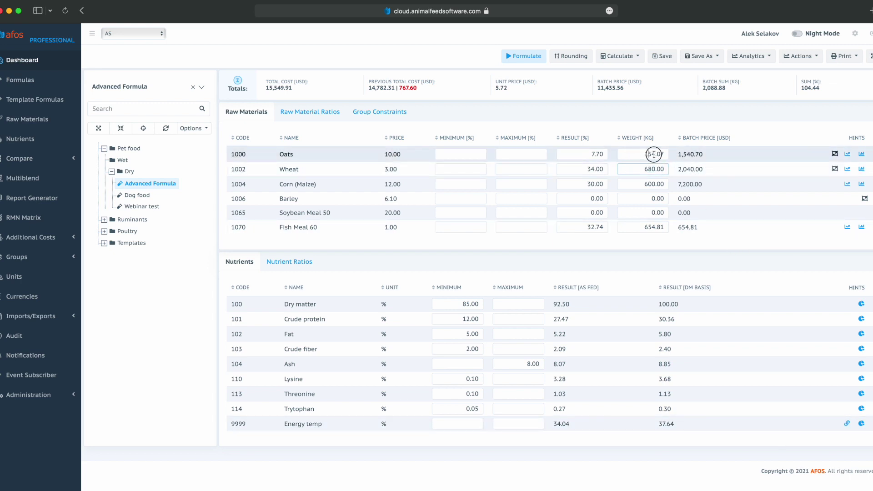
click(646, 181)
double_click(655, 154)
key(BackSpace)
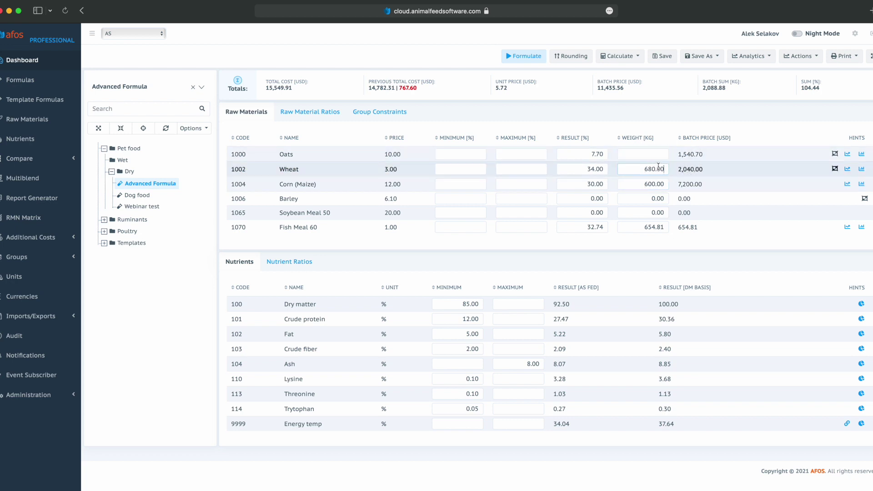
double_click(654, 168)
key(BackSpace)
double_click(654, 184)
key(BackSpace)
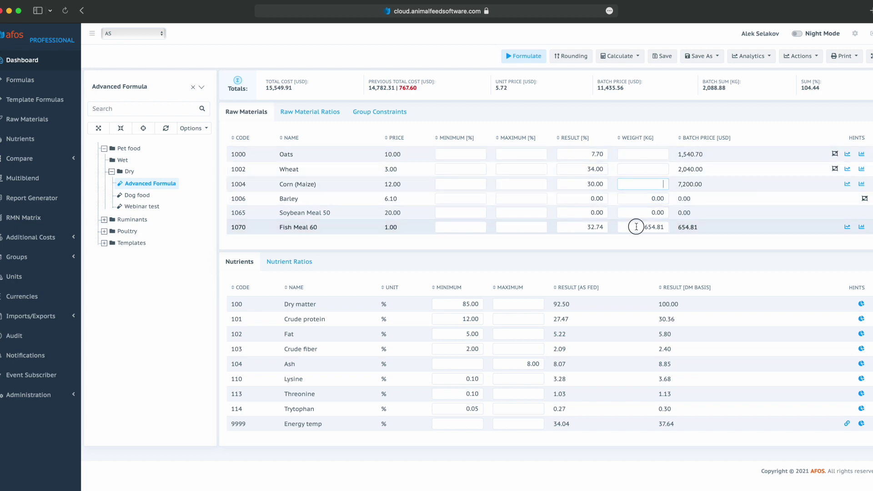
double_click(636, 226)
key(BackSpace)
Step: Enter weights Oats 200, Wheat 400, Corn 100, Fish Meal 300 kg and recalculate from weight
click(655, 153)
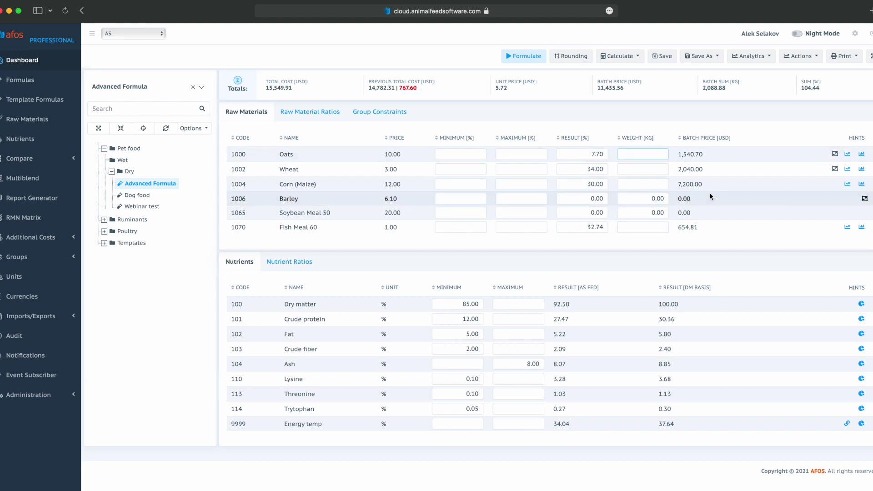
text(200)
click(637, 172)
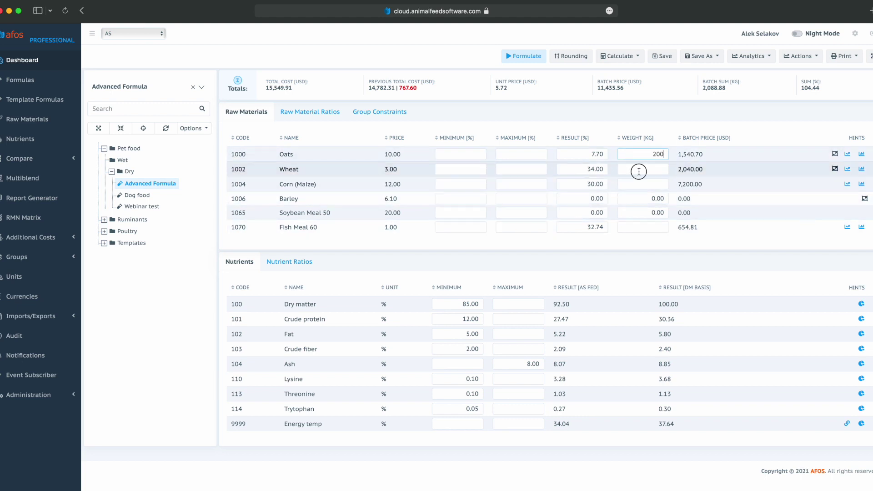
text(400)
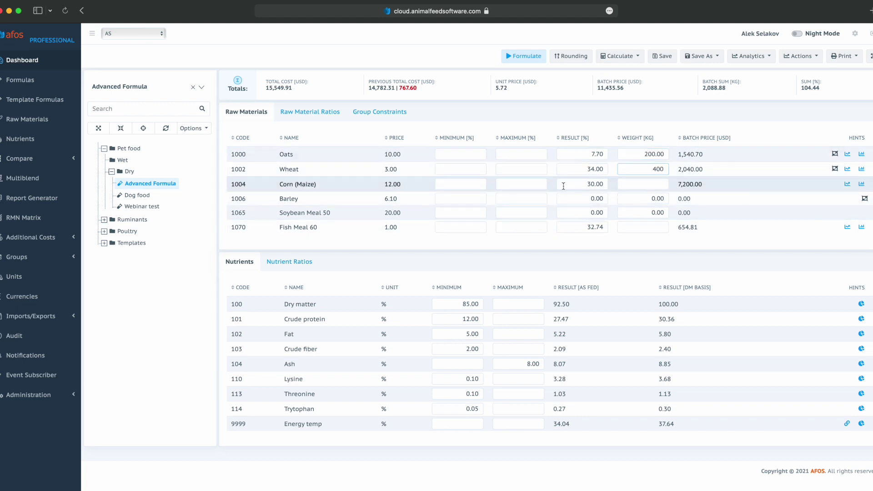
click(626, 184)
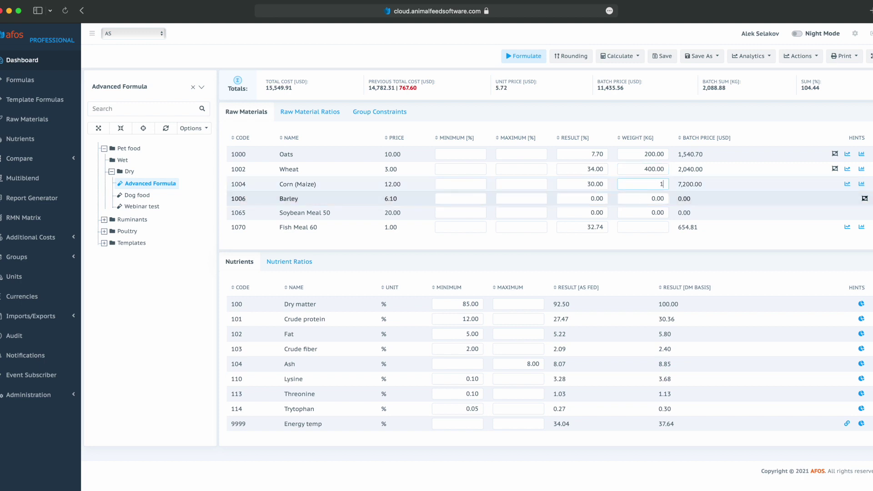
text(100)
click(653, 228)
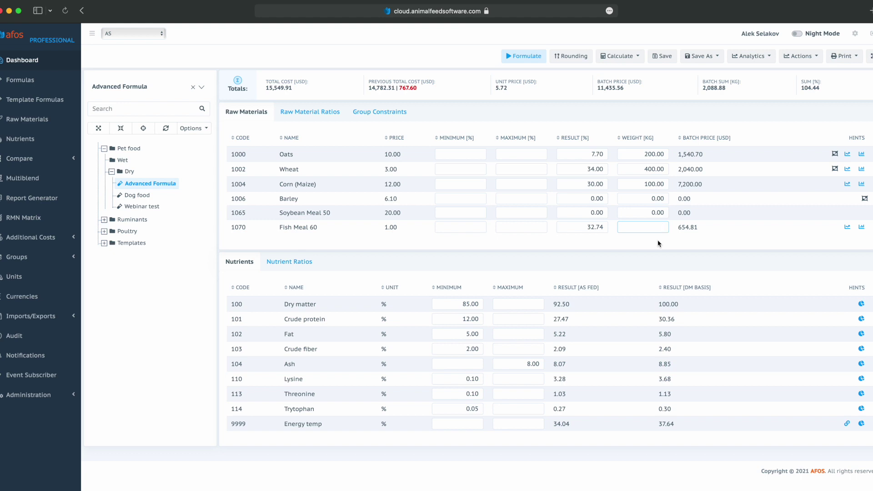
text(300)
key(Tab)
click(633, 55)
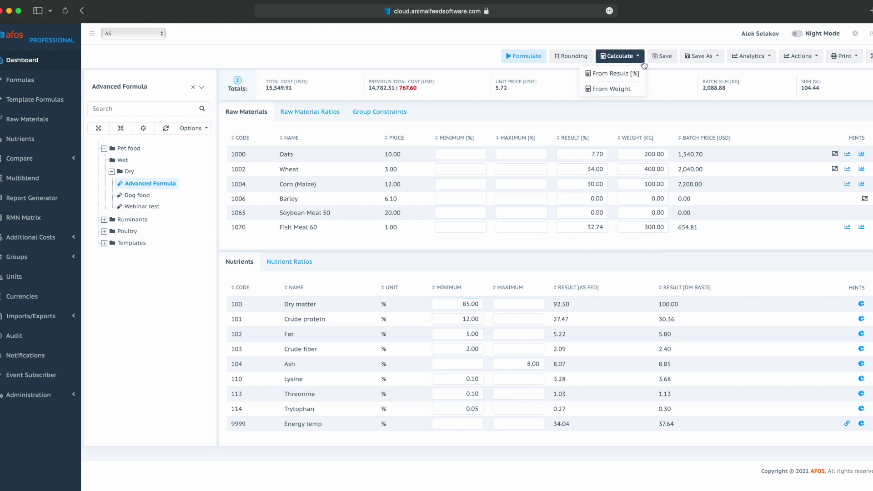
click(636, 88)
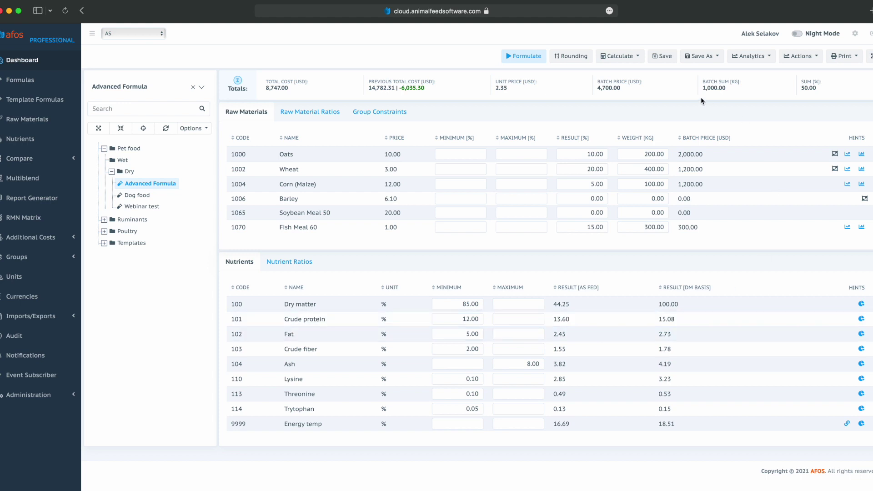
Step: Save Advanced Formula at 8,747.00 USD, cancelling the version increment so it stays version 1
click(656, 61)
click(716, 61)
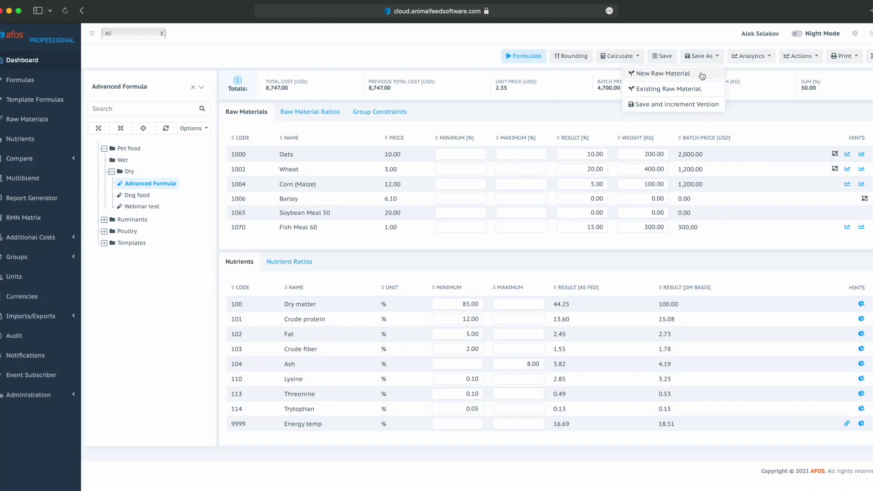
click(704, 107)
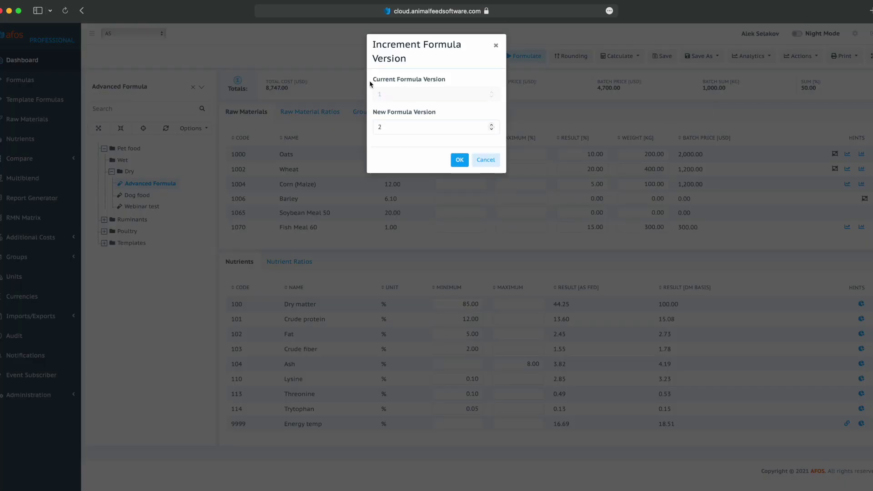
click(484, 159)
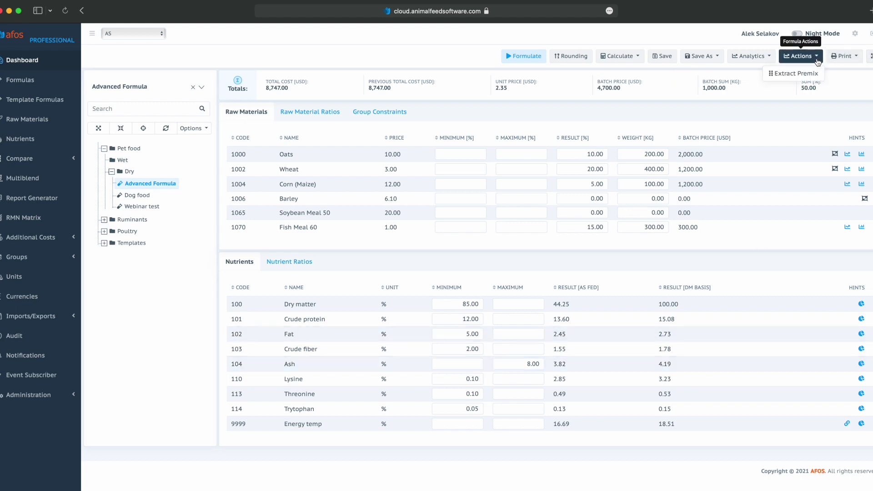
click(770, 59)
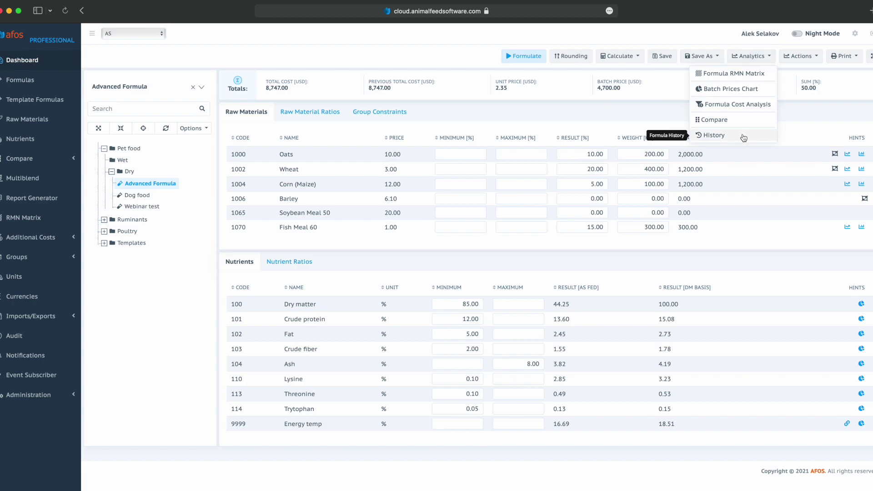
click(713, 135)
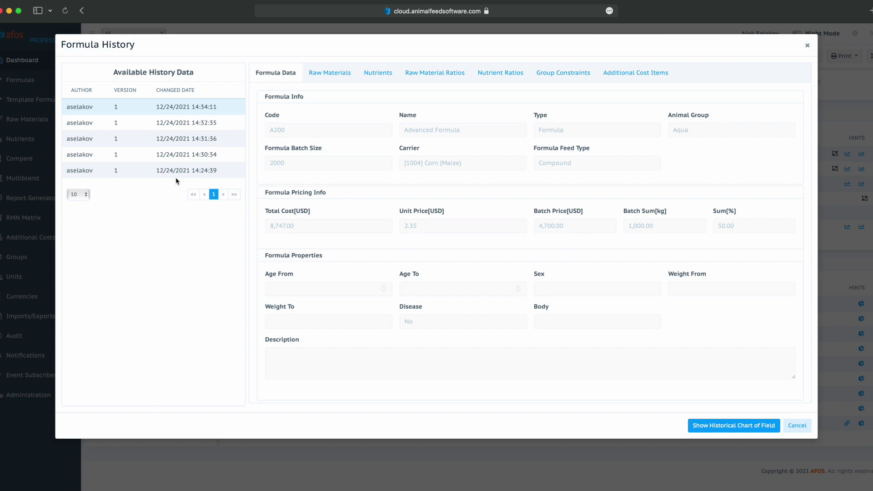
click(797, 425)
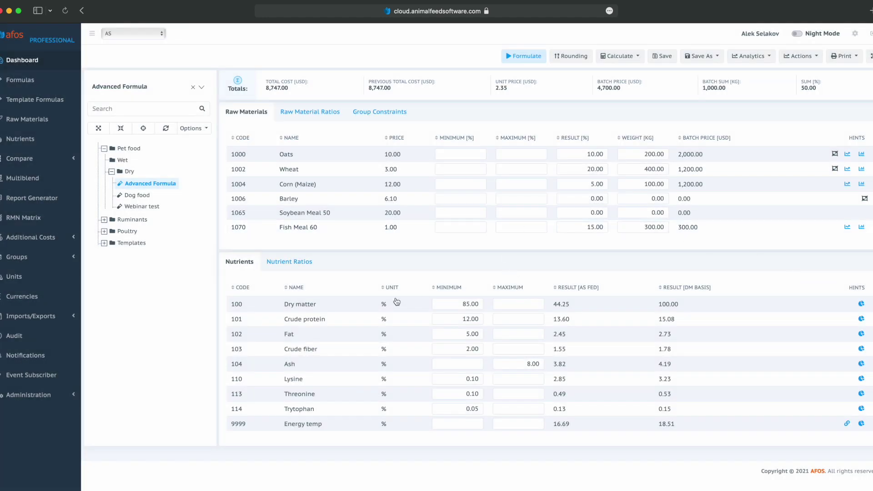
Step: Raise the Crude protein minimum to 15 and reformulate
click(439, 321)
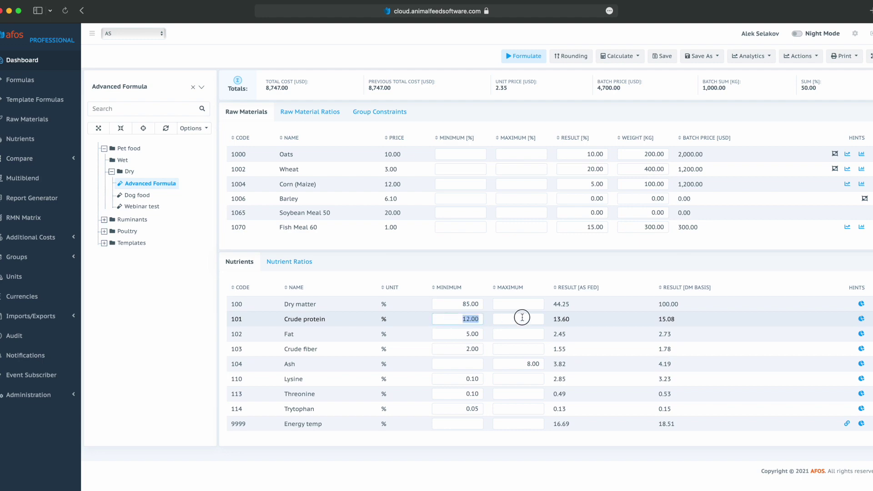
text(15)
key(Tab)
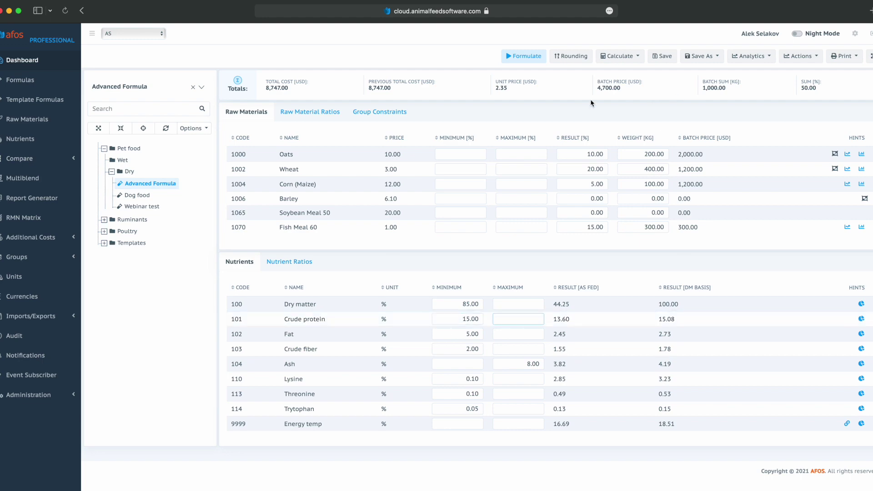
click(527, 56)
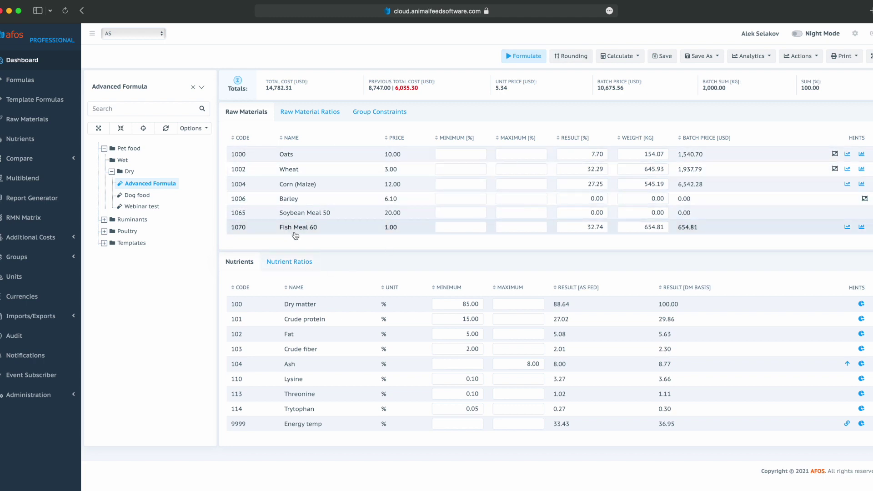
Step: Save the optimised formula as version 2 and confirm it in the formula history
click(700, 56)
click(694, 105)
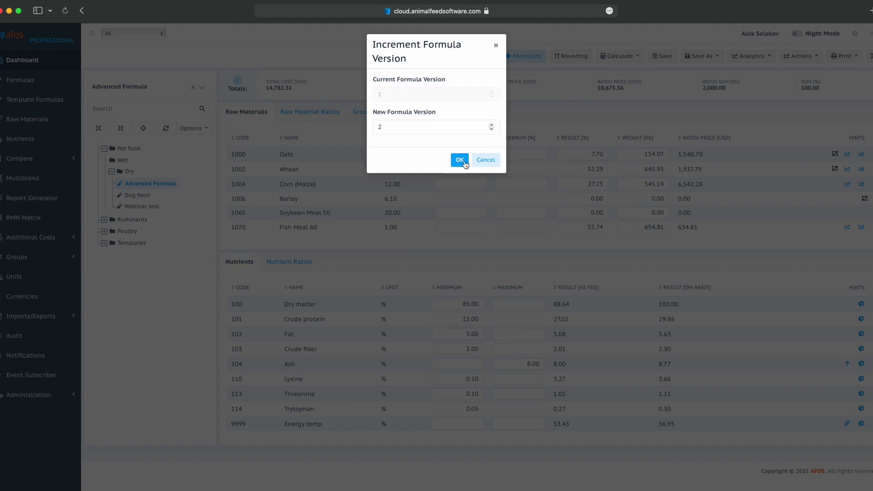
click(458, 158)
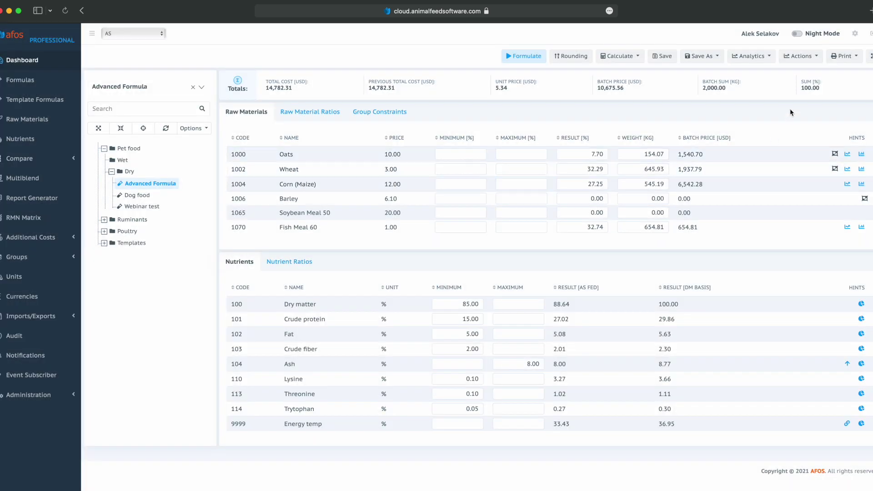
click(758, 56)
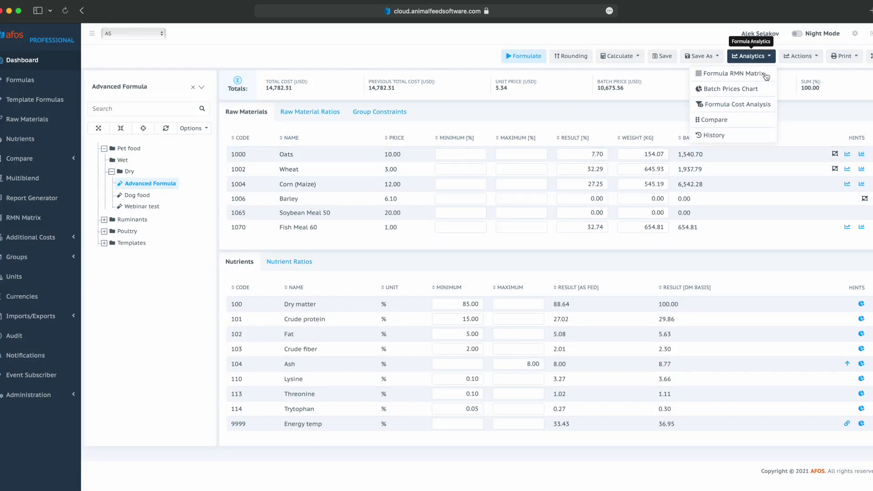
click(746, 136)
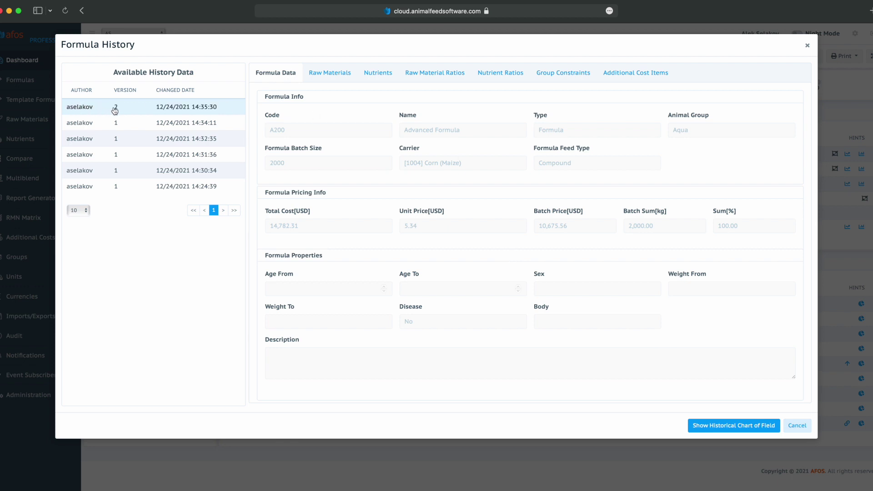
click(791, 428)
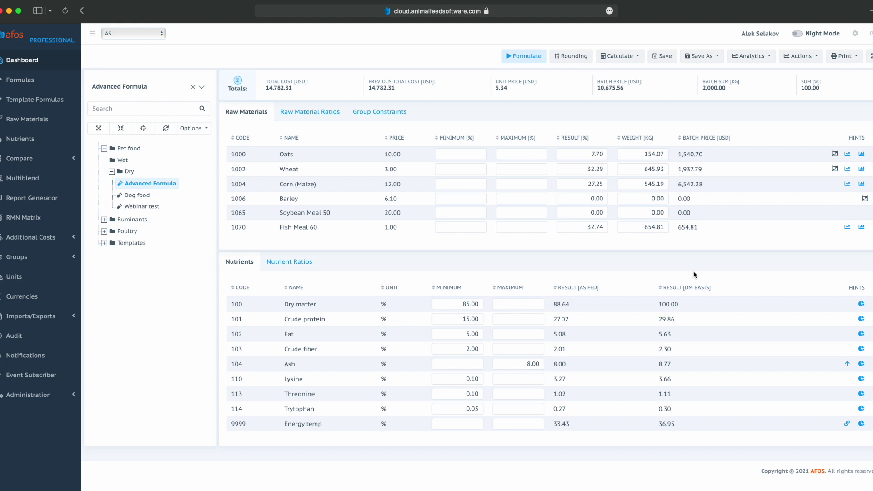
click(762, 56)
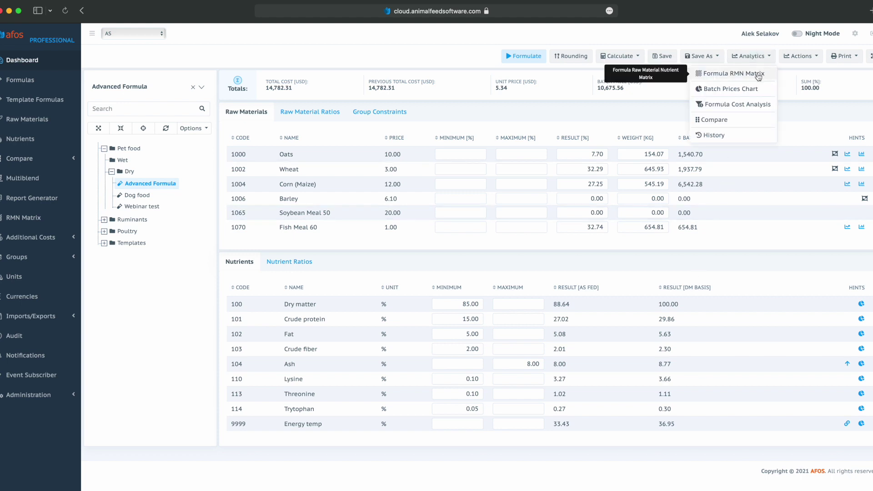
Step: Open the Formula RMN Matrix and try its raw material and group filters
click(758, 75)
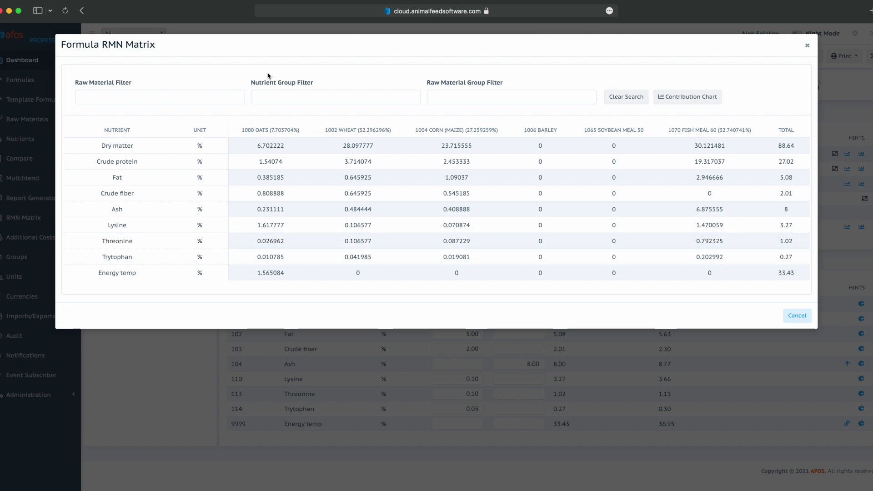
click(212, 103)
click(317, 96)
click(479, 100)
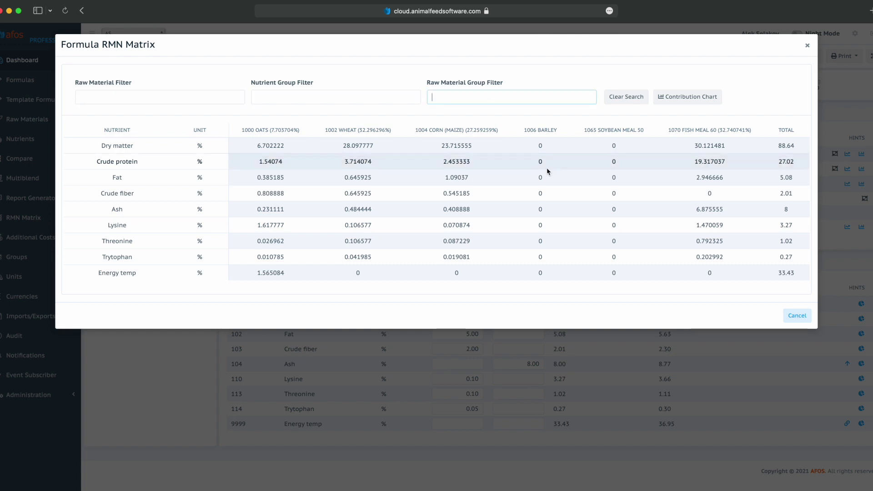
click(348, 93)
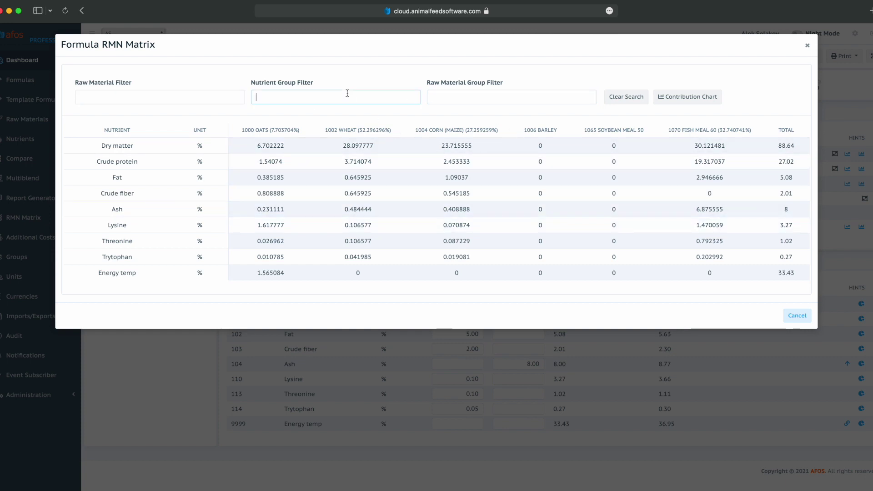
Step: Filter raw materials by 'corn', clear the search, then choose nutrients for the contribution chart
click(171, 100)
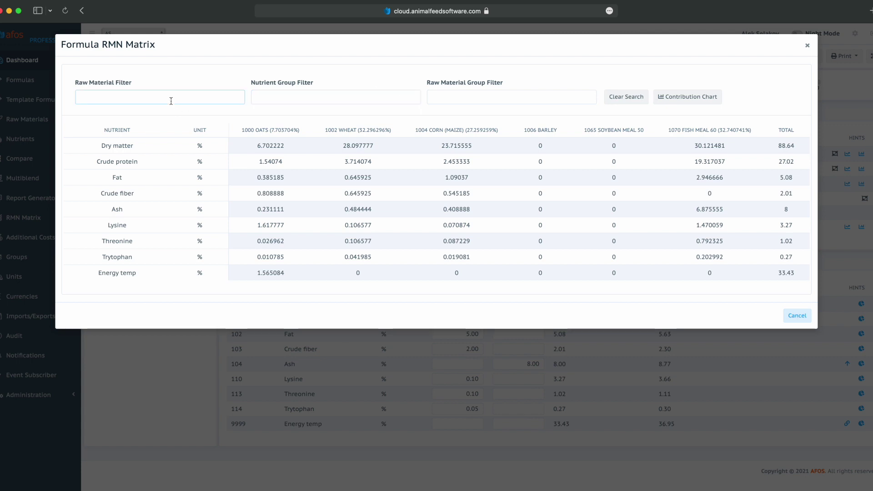
text(corn)
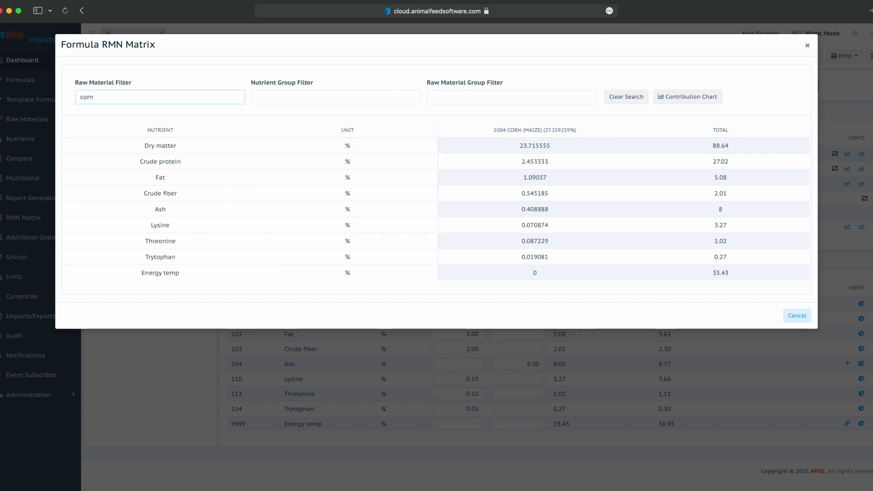
double_click(167, 94)
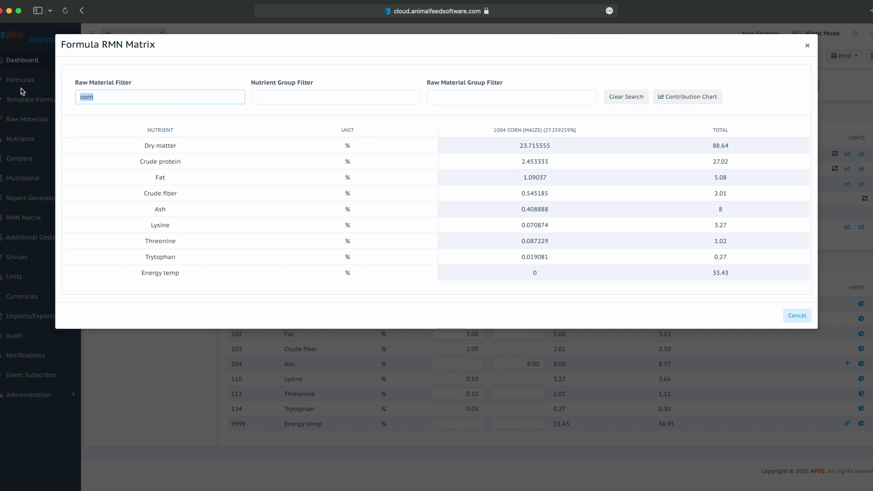
key(BackSpace)
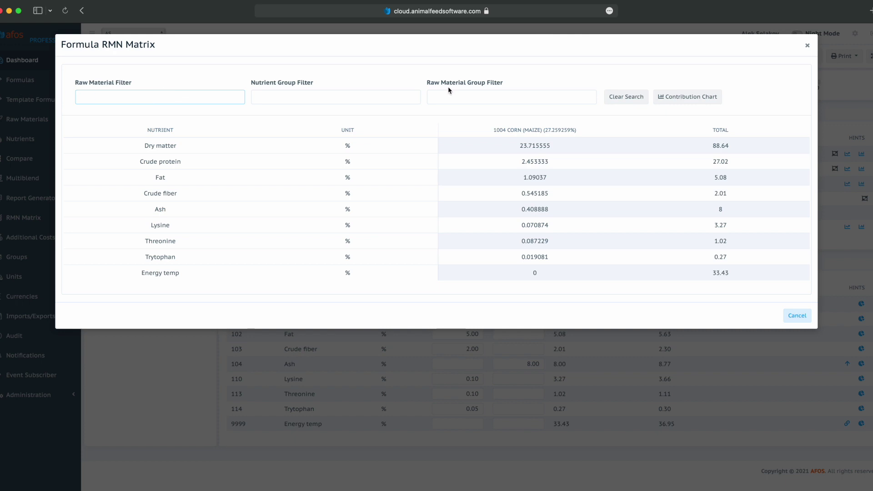
click(626, 96)
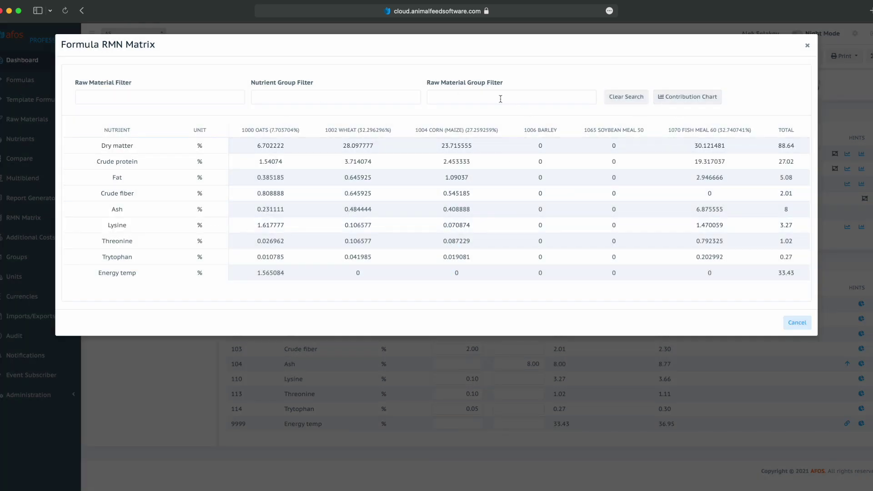
click(688, 96)
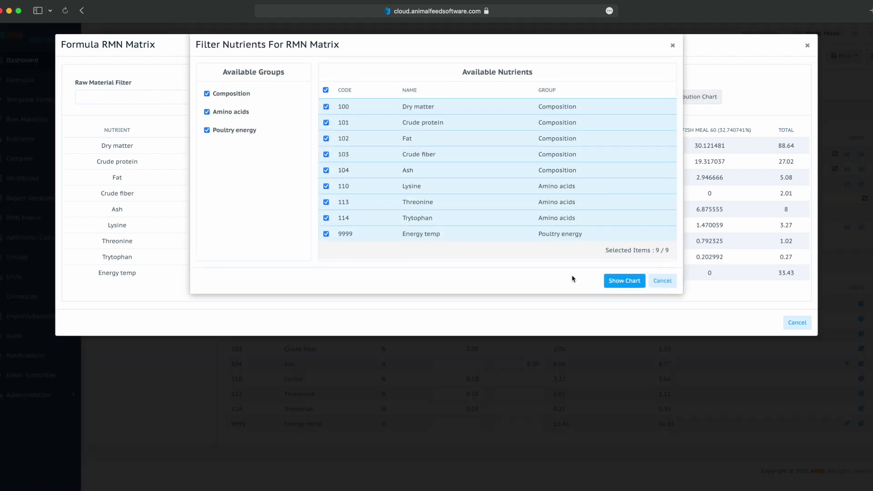
Step: View the nine-nutrient contribution chart (Fish Meal 60 gives 85.94% of Ash), then close it
click(623, 282)
mouse_move(610, 315)
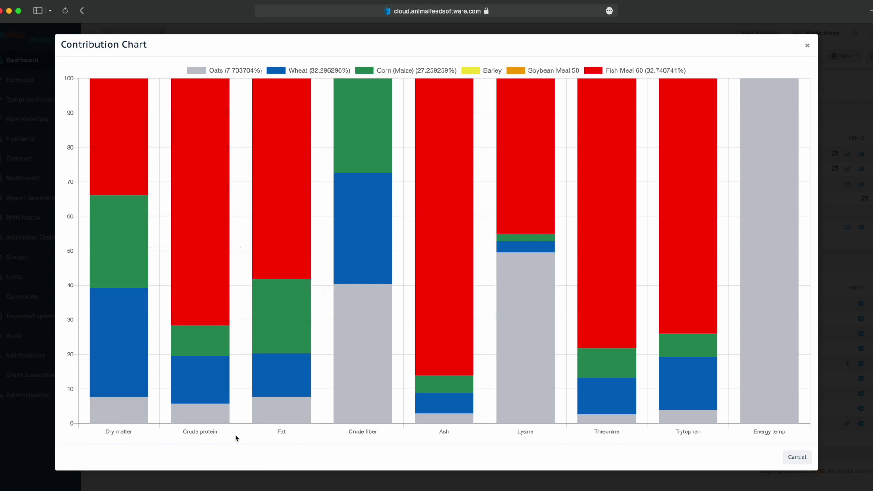
mouse_move(431, 220)
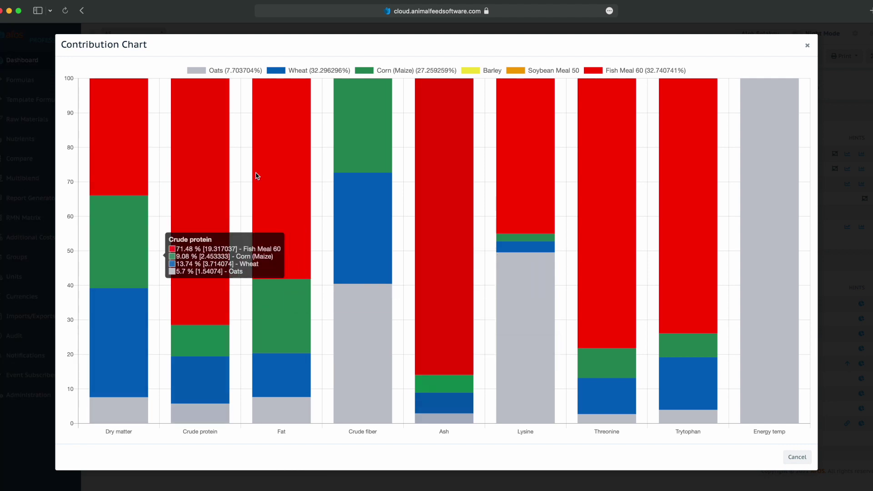
click(797, 457)
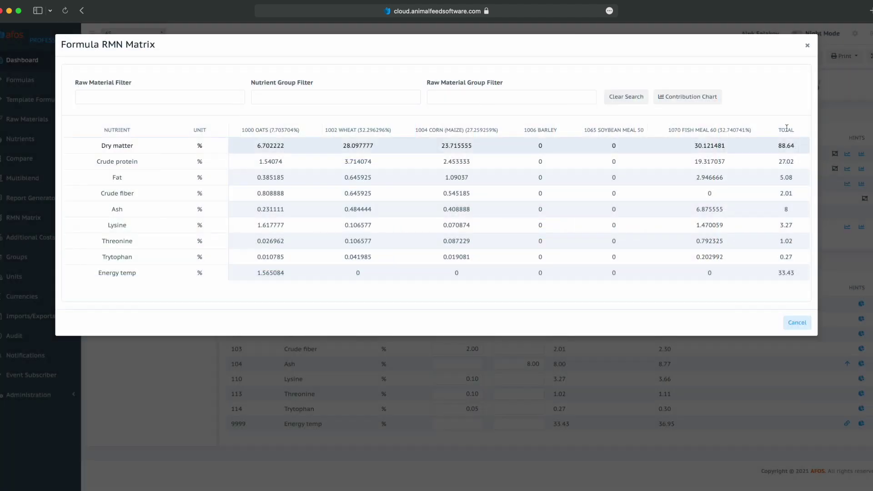
click(807, 45)
Step: View the batch price chart, Corn (Maize) at 61.28% of 10,675.56 USD, then close it
click(760, 56)
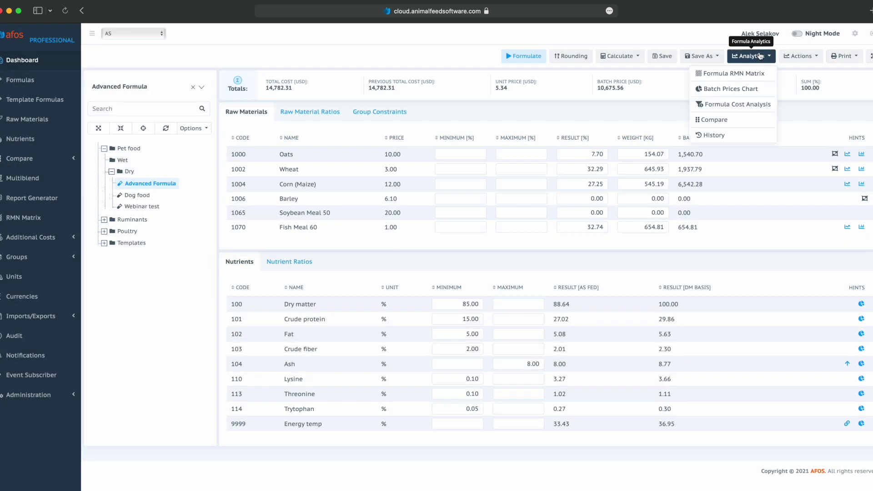
click(757, 88)
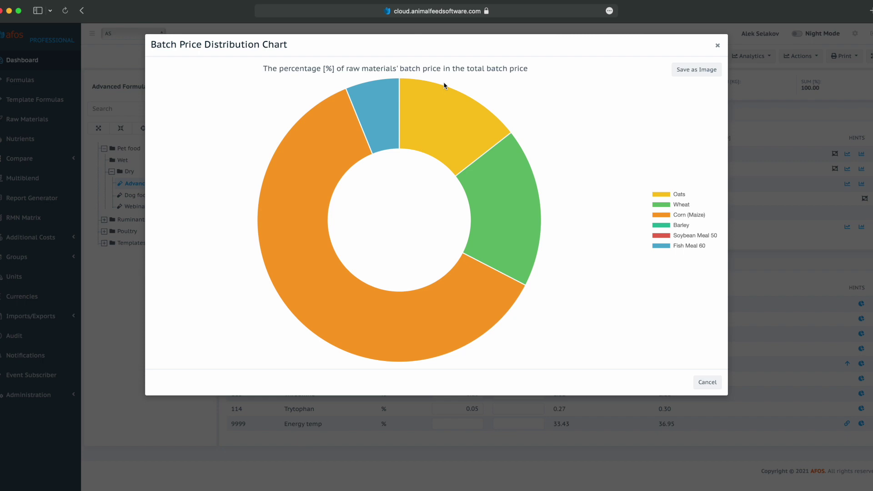
mouse_move(304, 156)
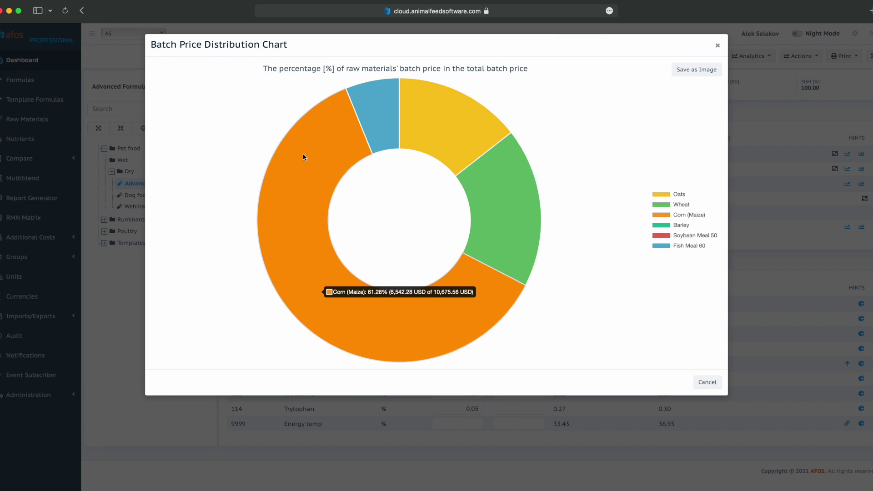
mouse_move(491, 178)
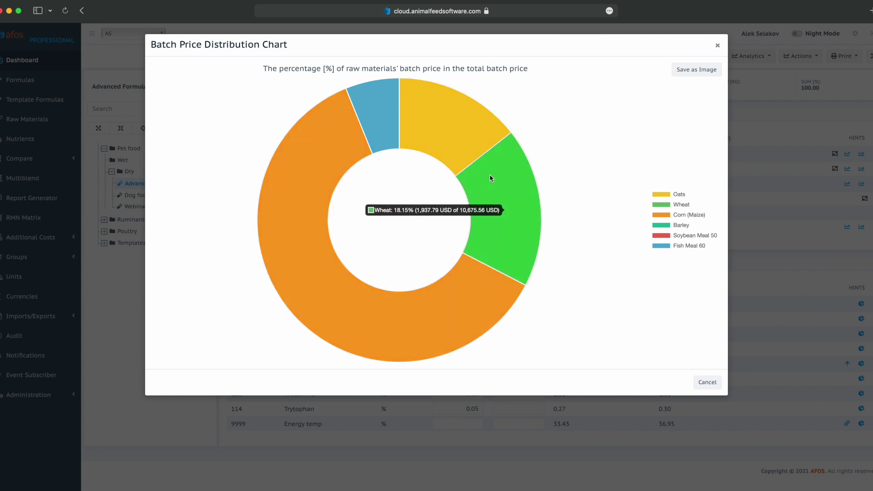
mouse_move(432, 123)
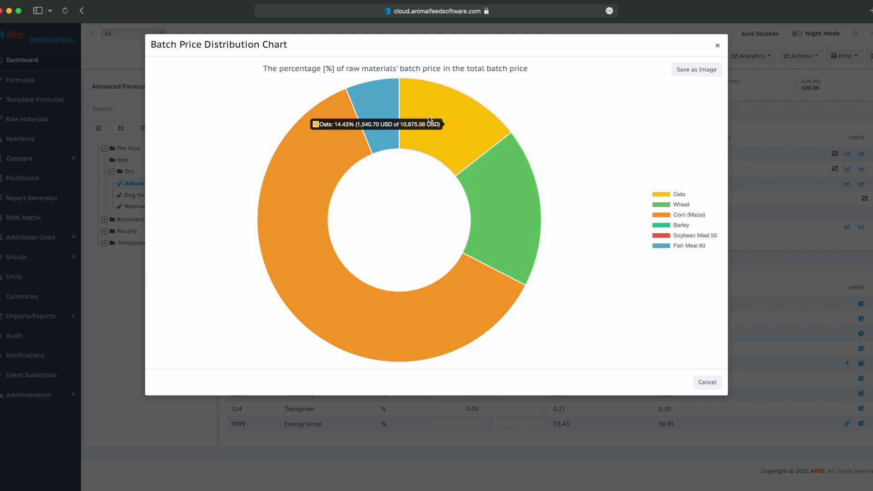
mouse_move(366, 106)
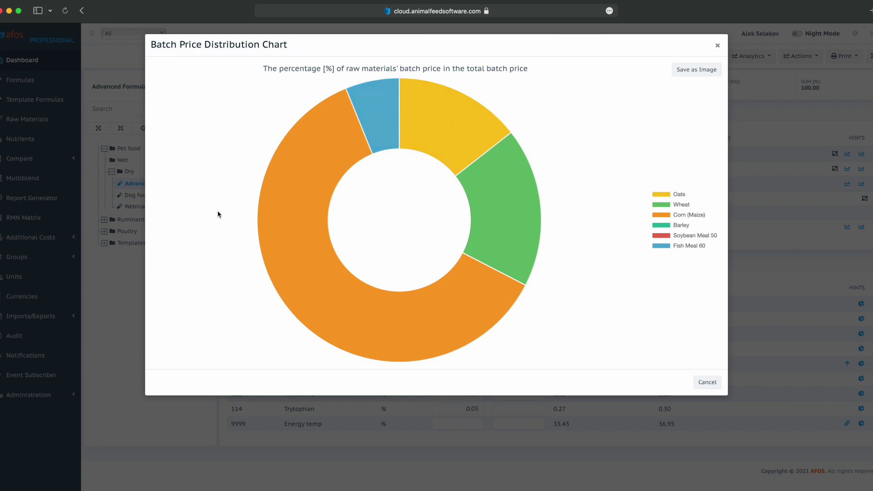
click(717, 47)
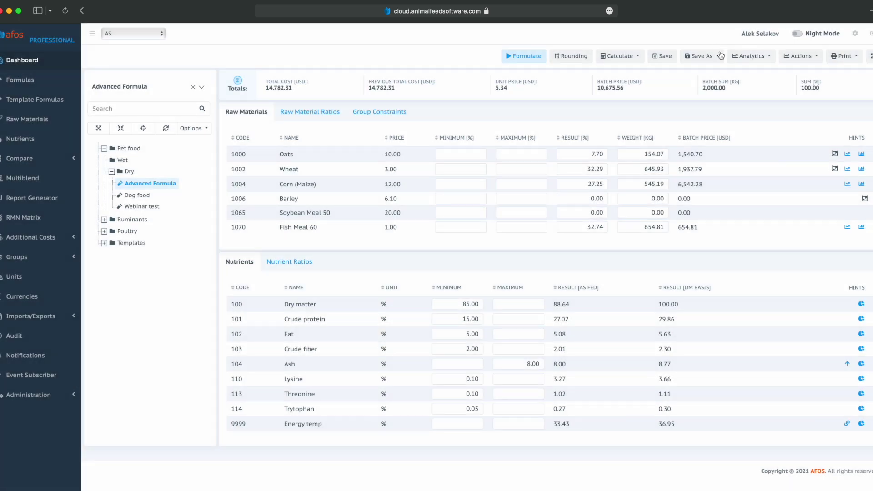
Step: Review Formula Cost Analysis: variable 14,680.90, fixed 0.00, total 14,782.31 USD
click(751, 56)
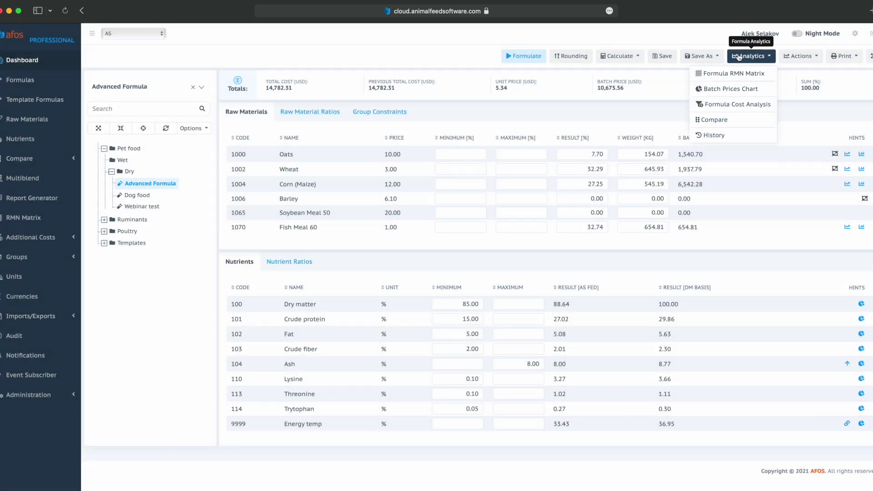
click(737, 104)
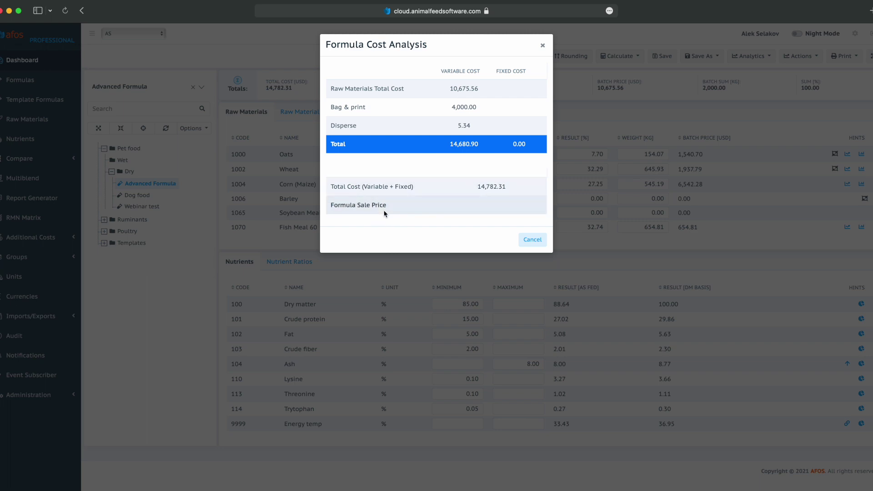
click(532, 239)
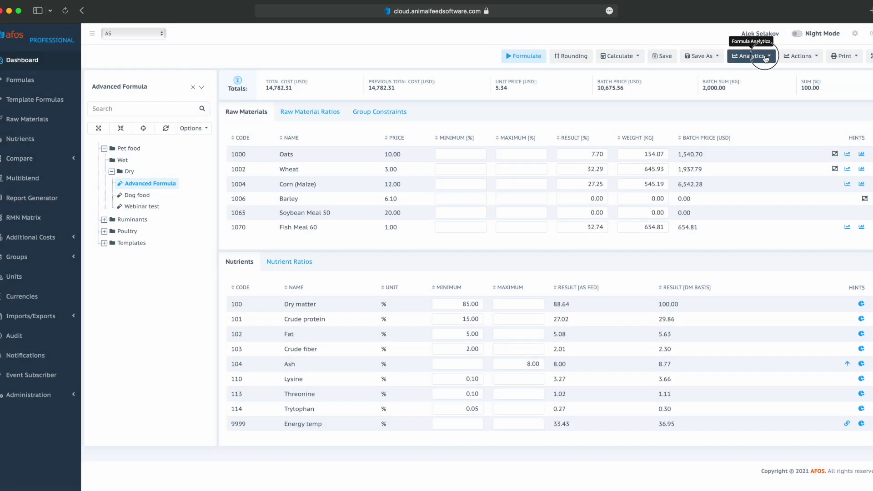
click(765, 57)
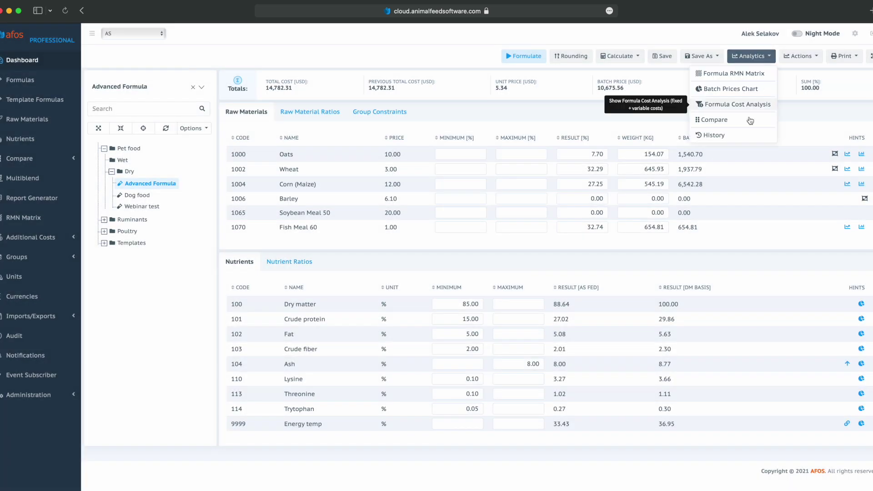
Step: Compare Advanced Formula against its earliest saved version from 14:24:39
click(745, 125)
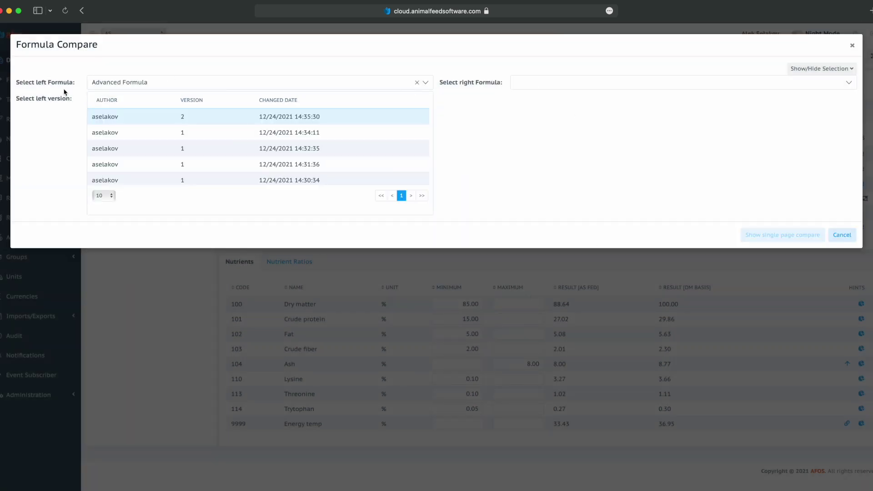
click(582, 88)
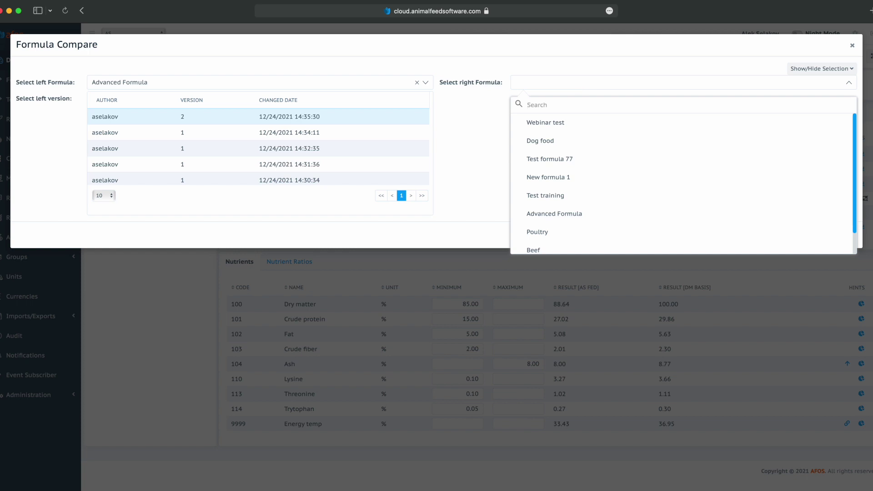
text(adva)
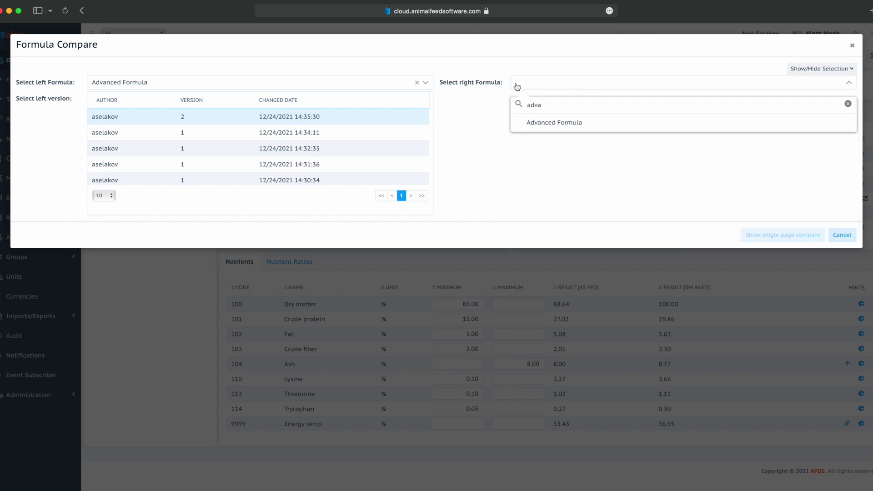
click(549, 122)
click(553, 147)
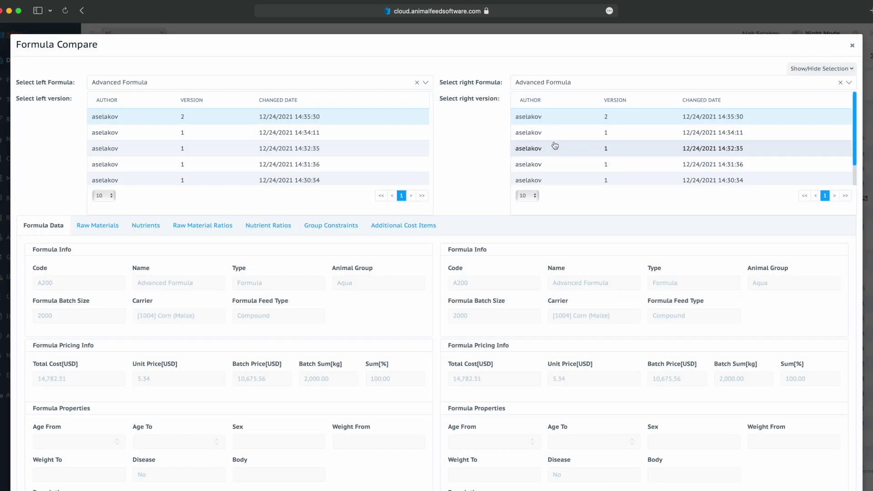
click(558, 166)
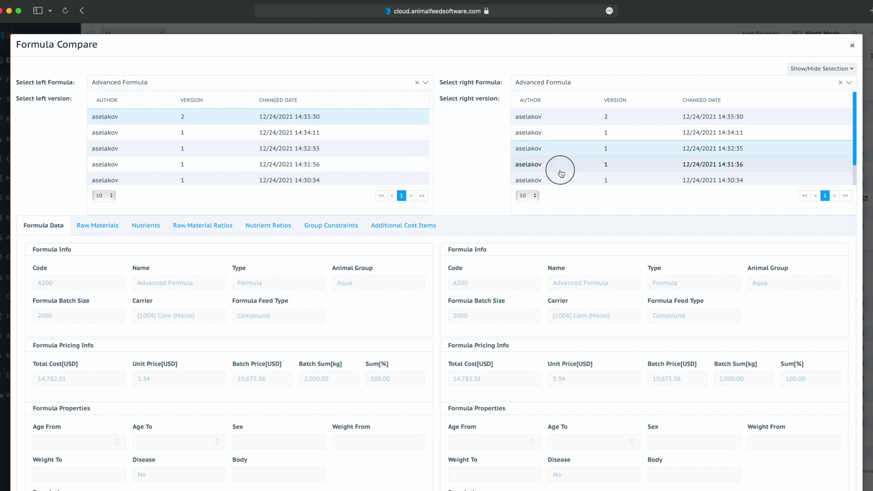
scroll(390, 334, down, 3)
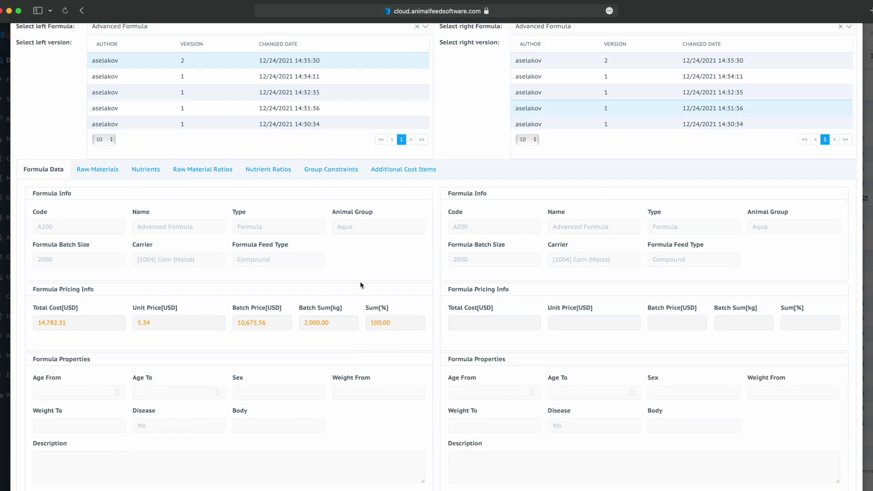
scroll(313, 111, up, 3)
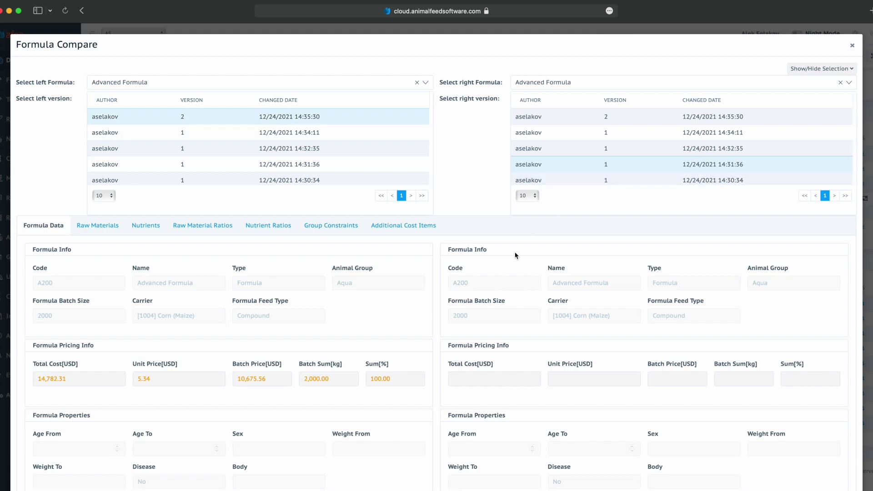
scroll(300, 321, down, 3)
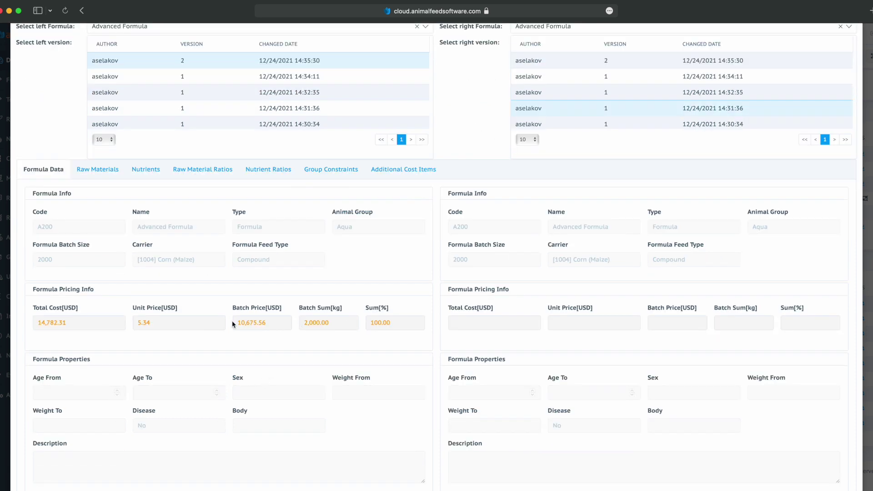
click(551, 92)
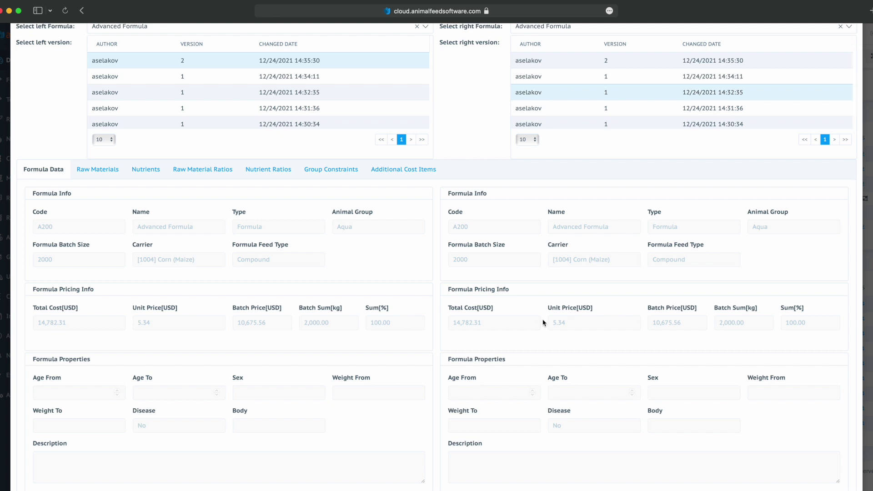
click(590, 124)
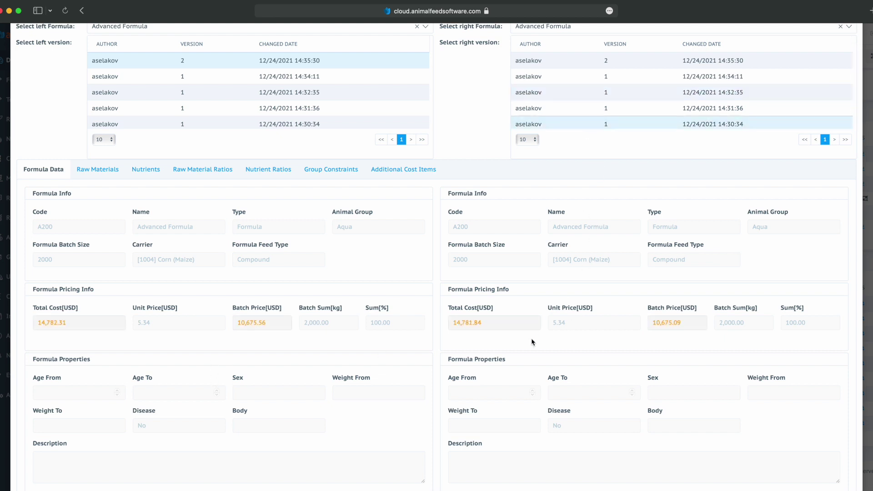
scroll(610, 94, down, 1)
click(649, 113)
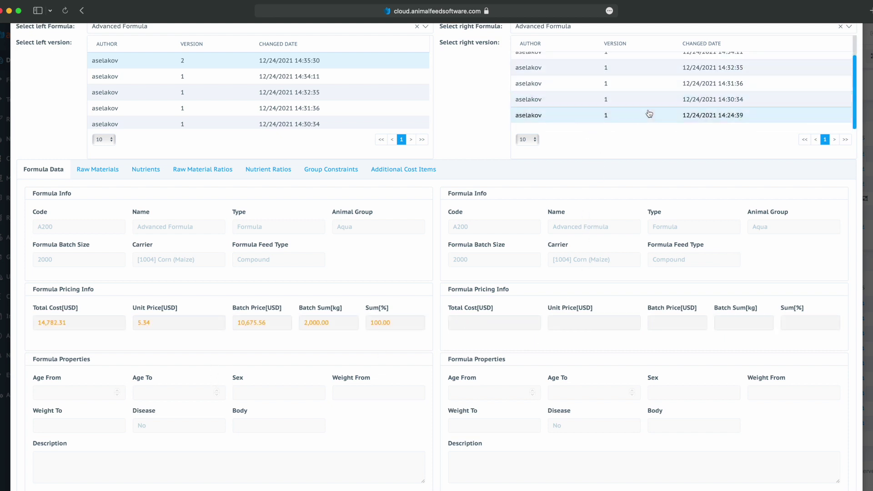
Step: Browse raw material, nutrient, ratio and additional cost differences, then switch the comparison to Test formula 77
click(96, 171)
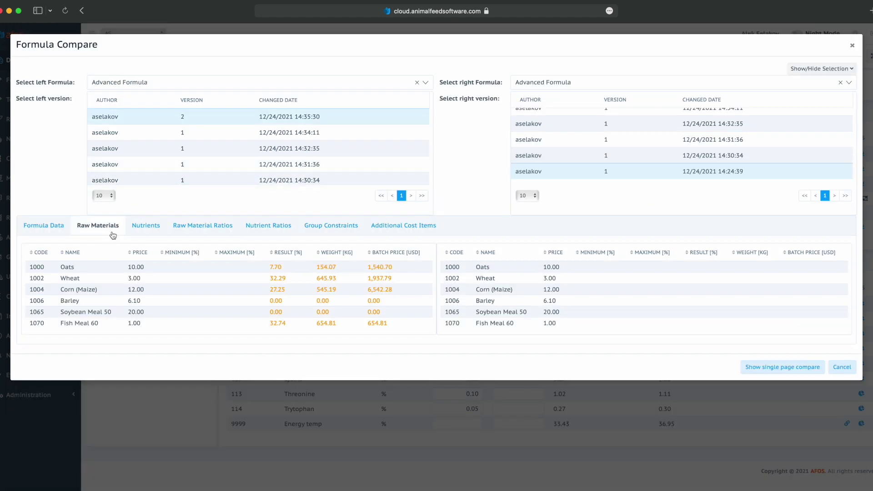
click(148, 228)
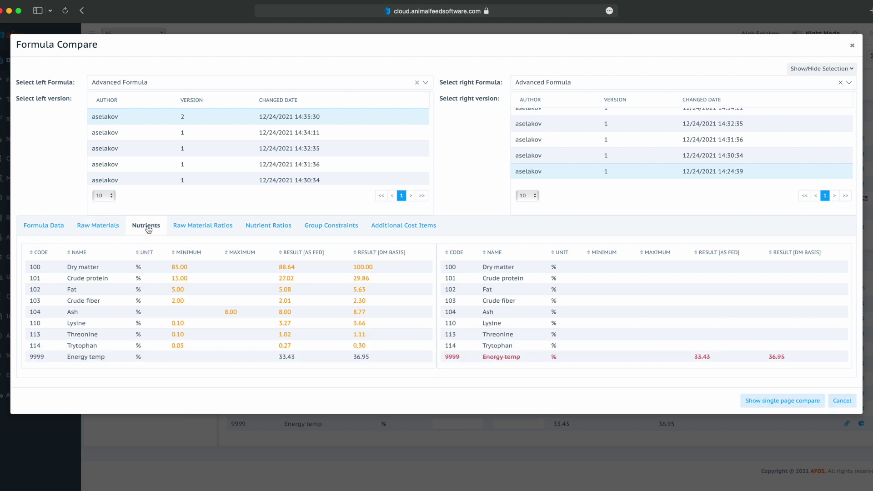
click(210, 229)
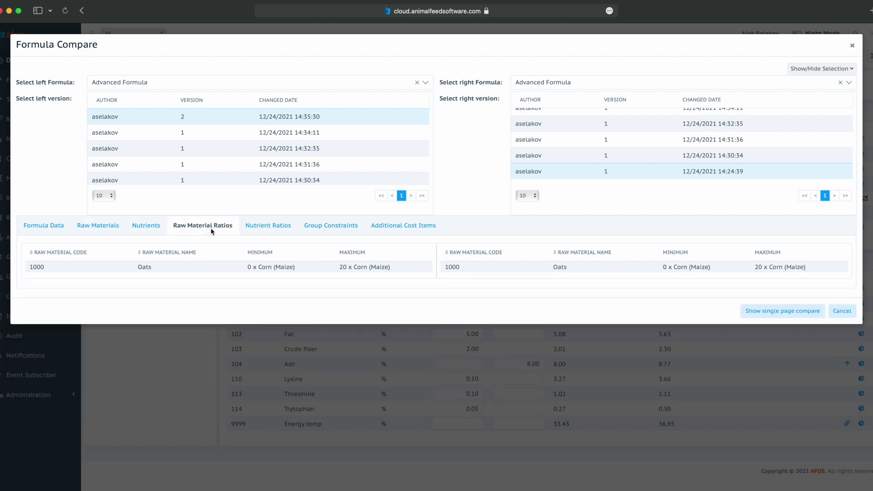
click(280, 231)
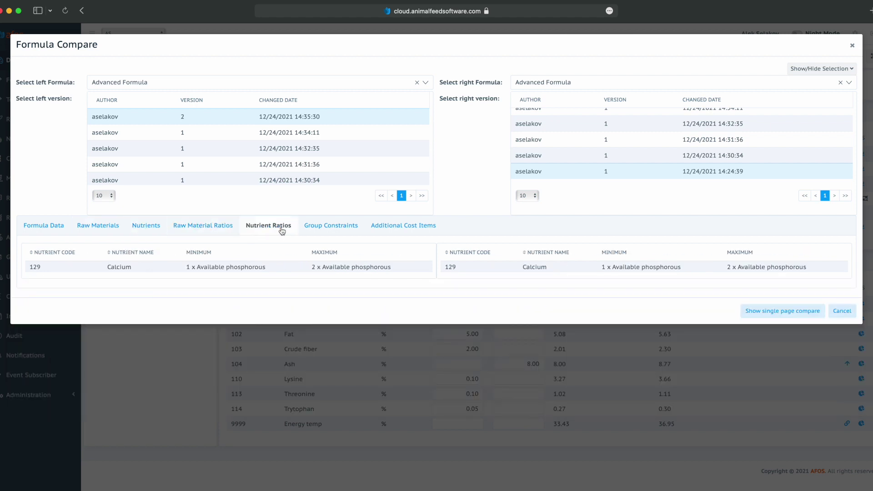
click(376, 226)
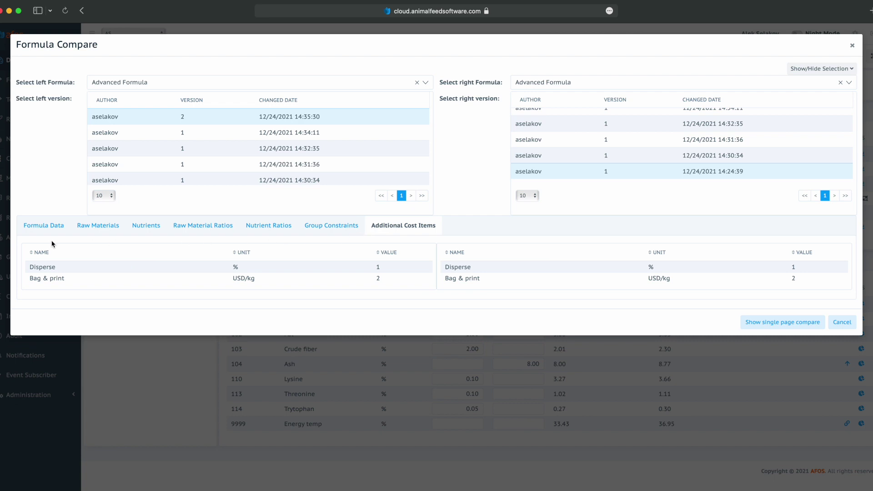
click(45, 227)
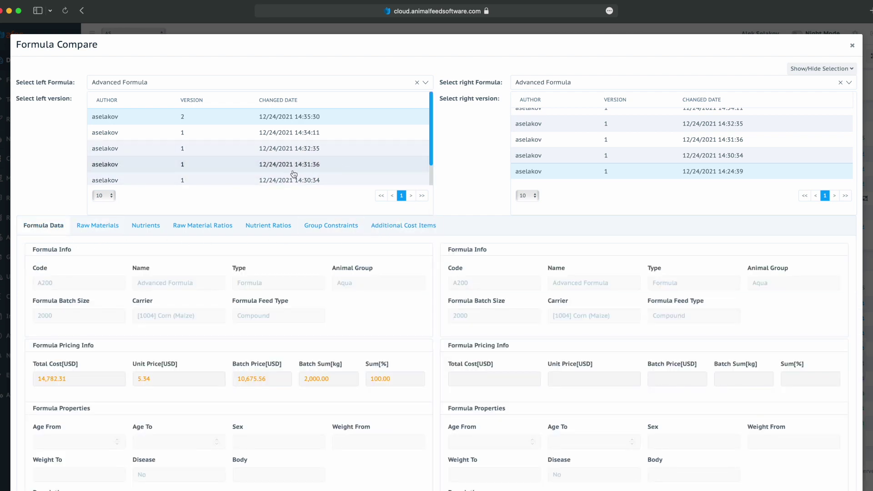
click(564, 82)
click(564, 158)
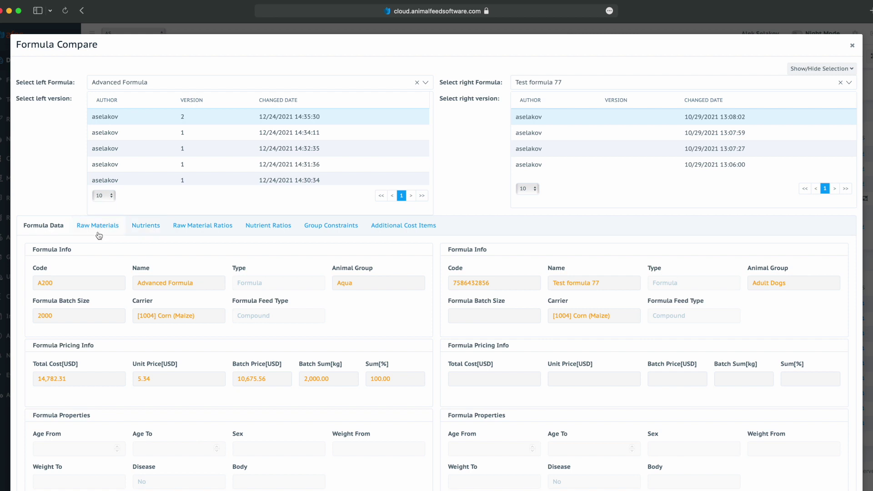
Step: View raw material differences against Test formula 77, then show the single-page comparison
click(99, 230)
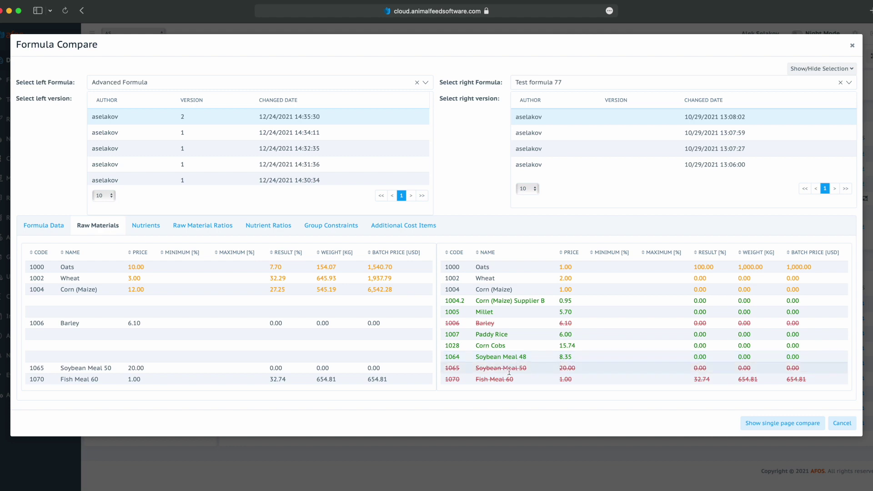
click(842, 423)
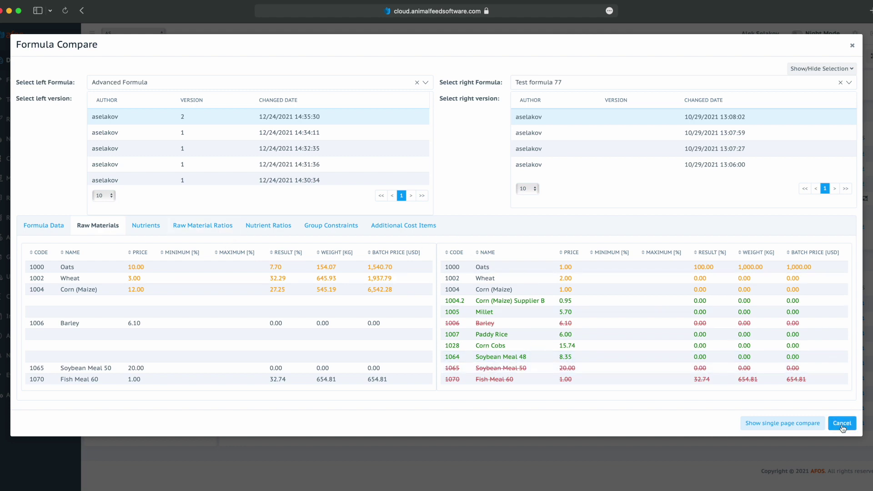
click(768, 427)
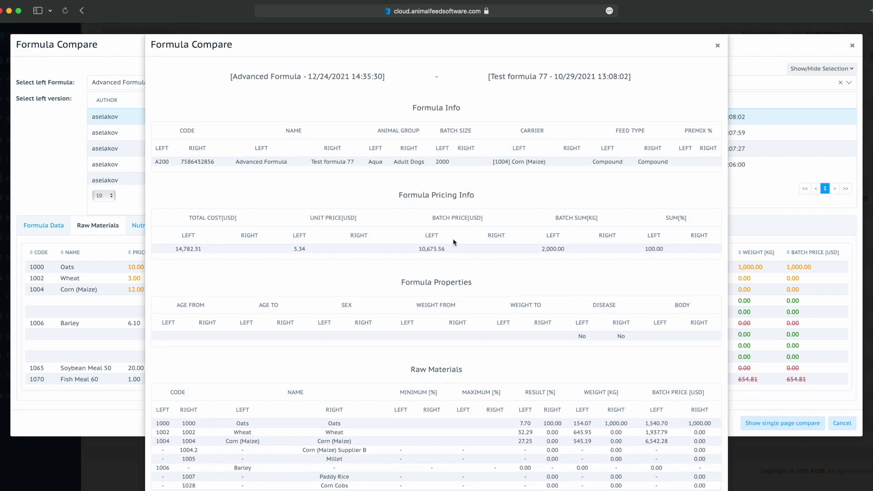
Step: Scroll through the single-page comparison of Advanced Formula (A200, 14,782.31 USD) and Test formula 77
scroll(453, 241, down, 10)
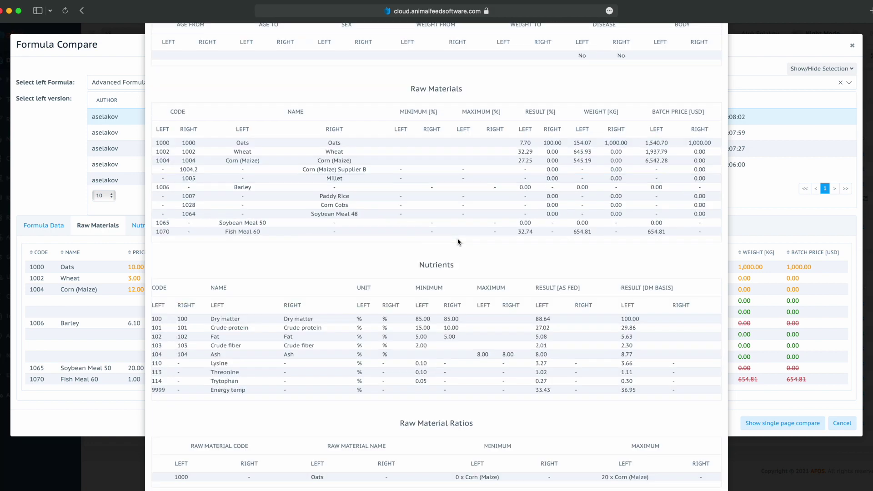
scroll(458, 242, down, 10)
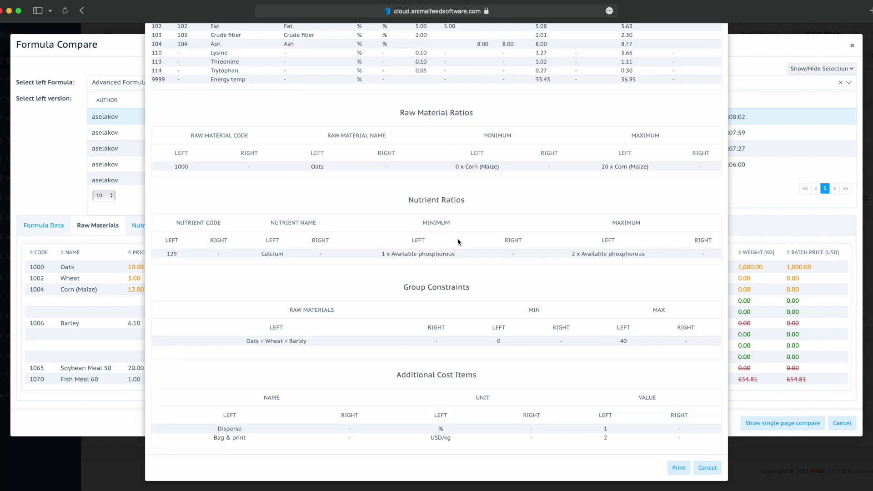
scroll(458, 242, up, 20)
scroll(458, 242, down, 15)
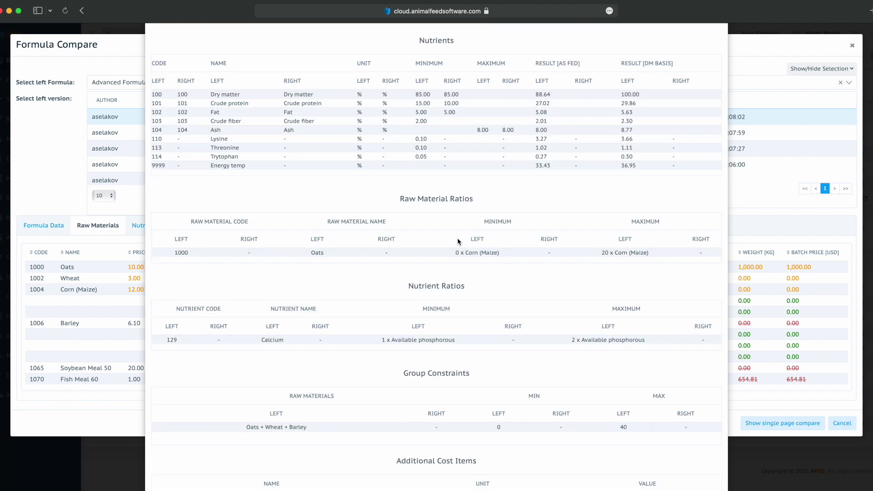
scroll(458, 242, down, 3)
scroll(720, 57, up, 20)
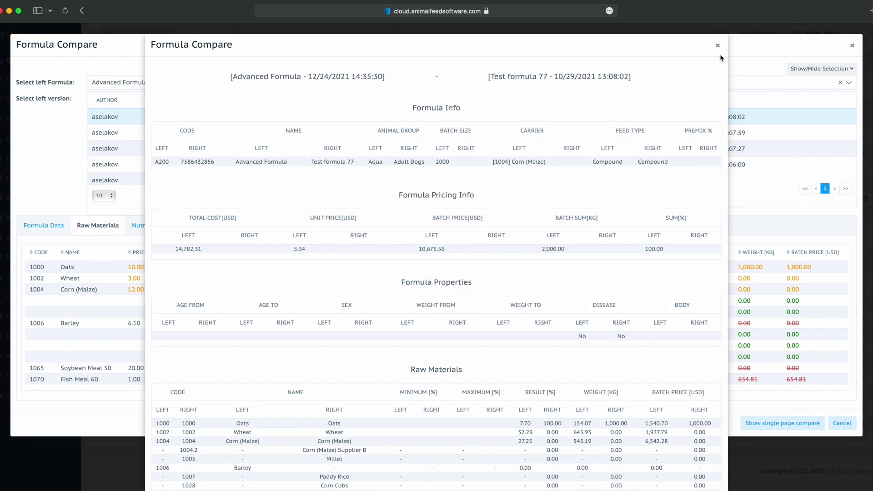